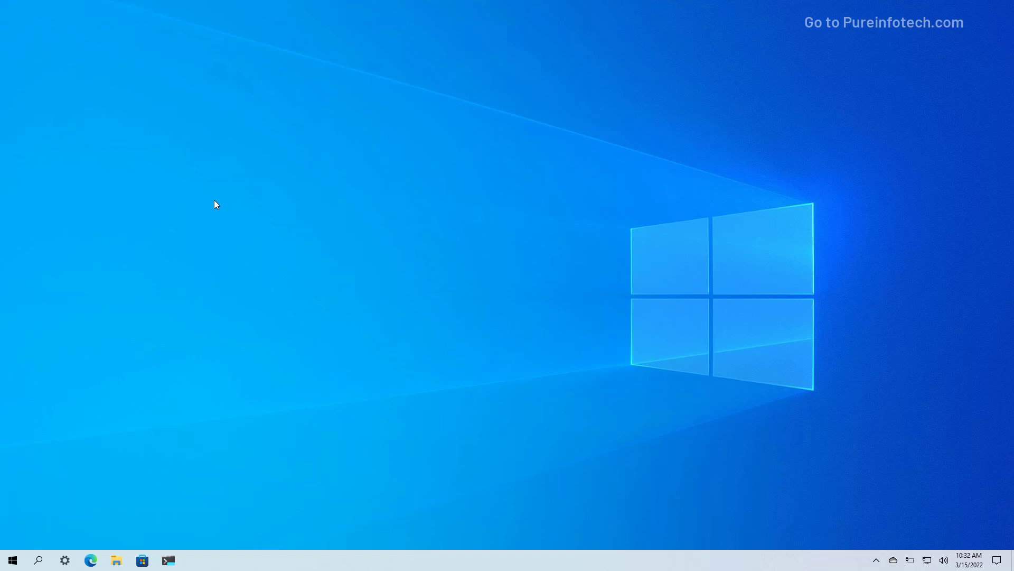
Step: Launch File Explorer and open the New Volume (C:) drive under This PC
key("super")
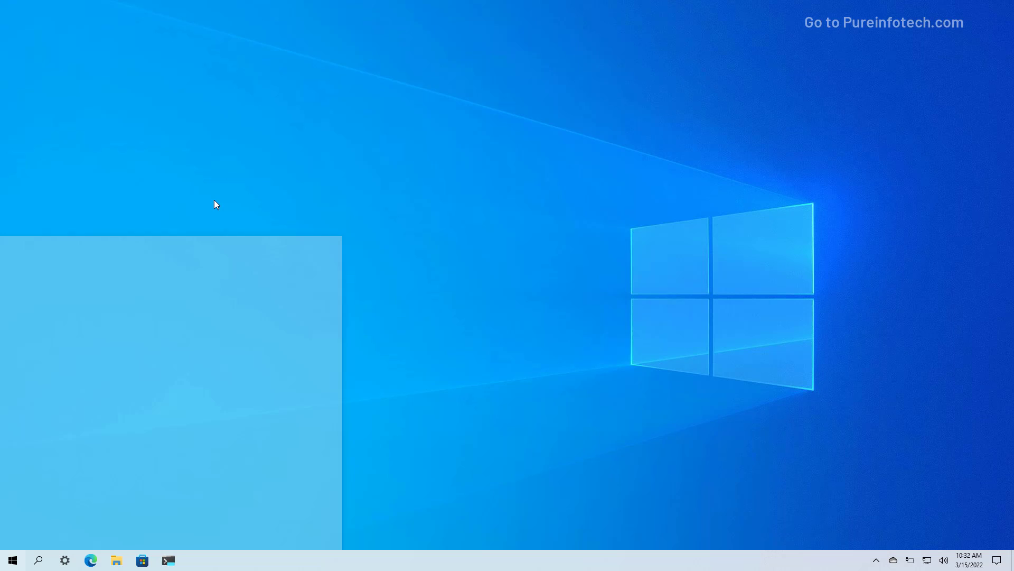
type("file")
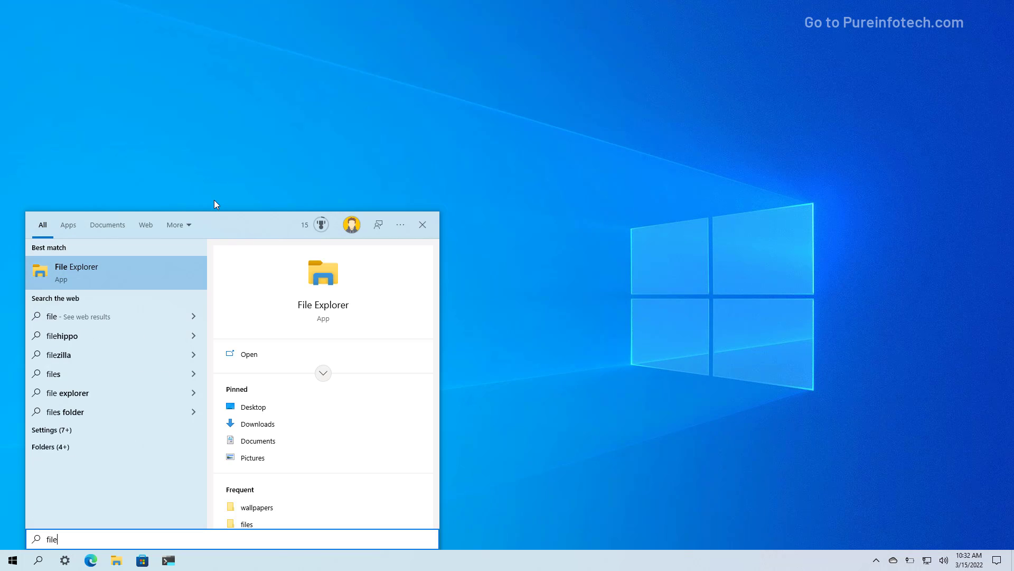
left_click(125, 282)
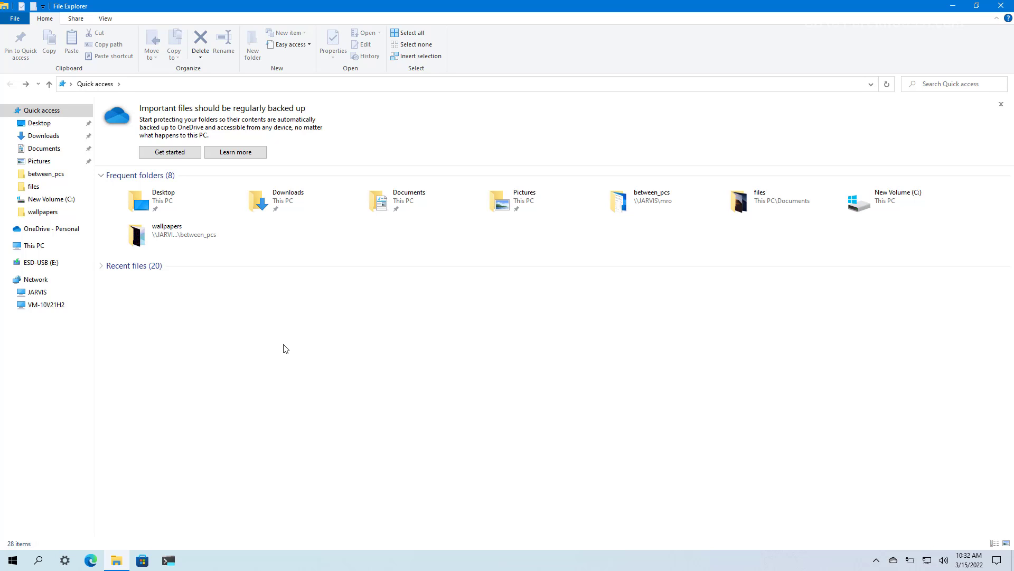
left_click(45, 247)
double_click(184, 203)
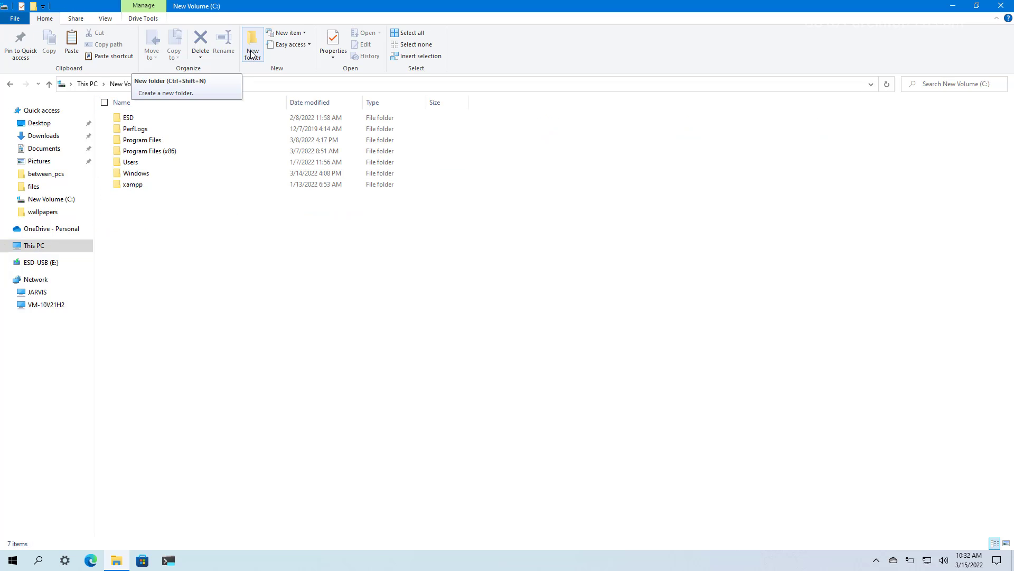
Step: Create a new folder on C: named ShareOldPC
left_click(252, 54)
type("Sh")
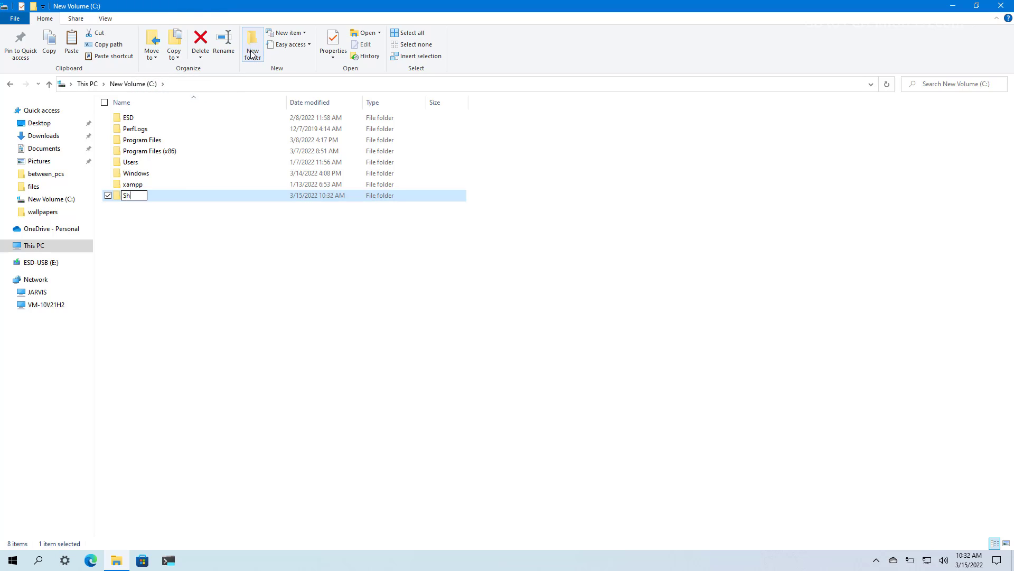
type("areOldPC")
key("Return")
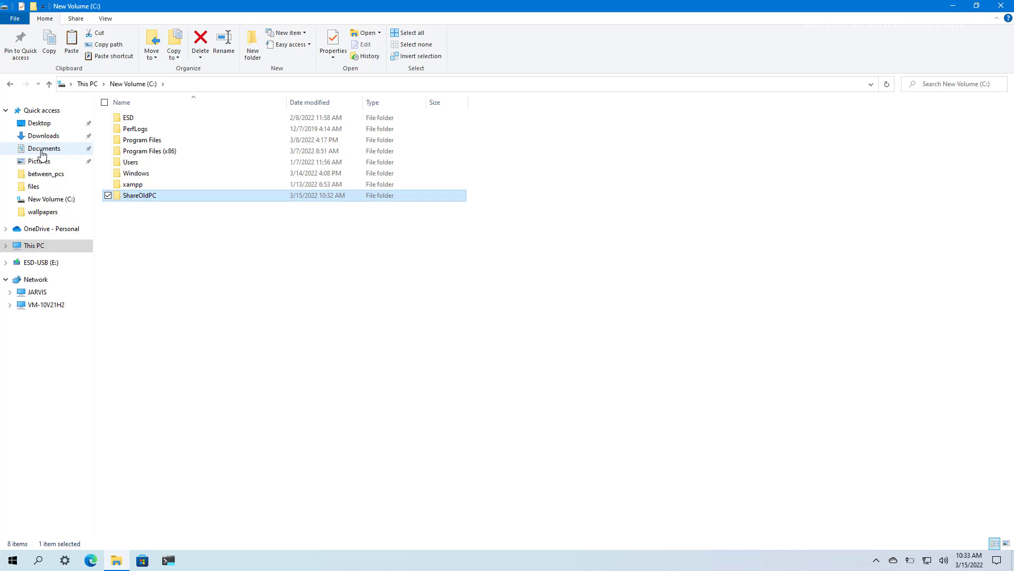
left_click(42, 152)
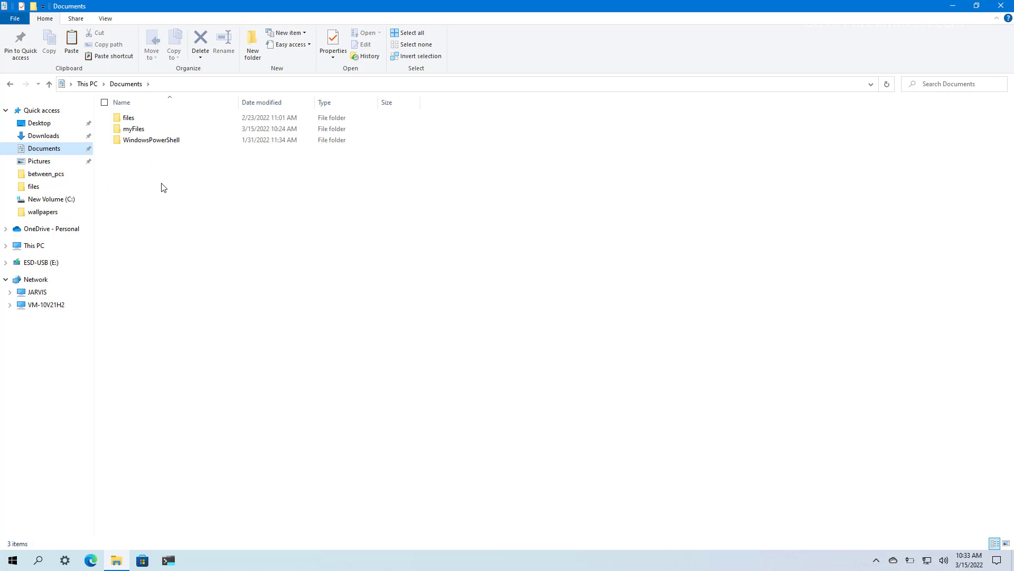
Step: Copy all 14 files from Documents\myFiles and paste them into C:\ShareOldPC
double_click(140, 131)
left_click(175, 242)
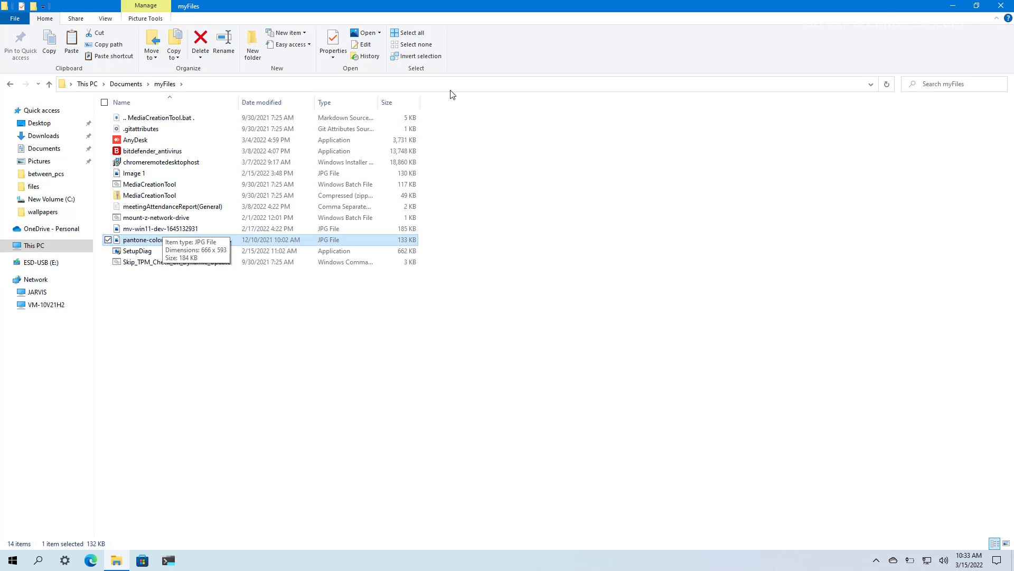
left_click(408, 33)
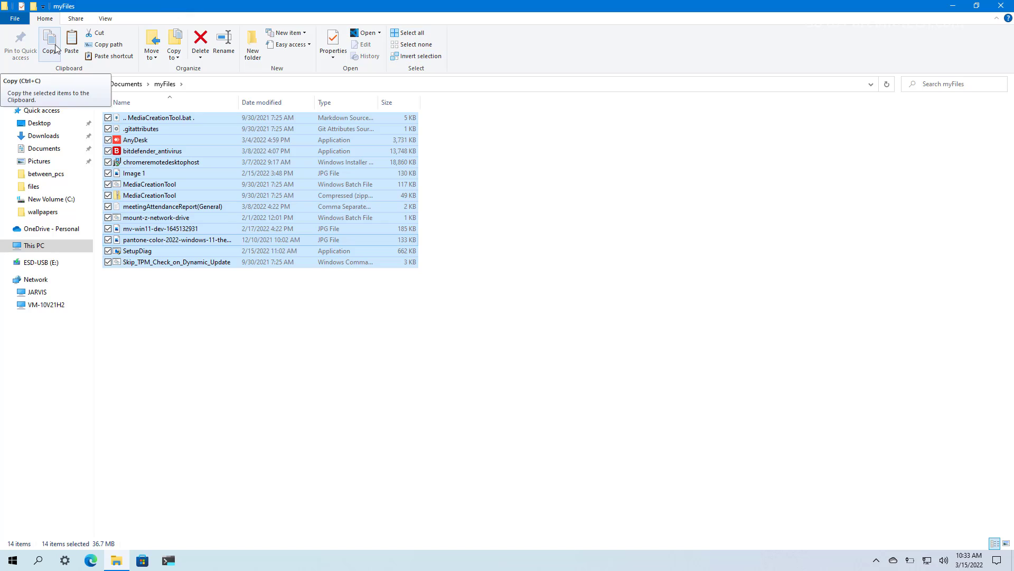
left_click(100, 33)
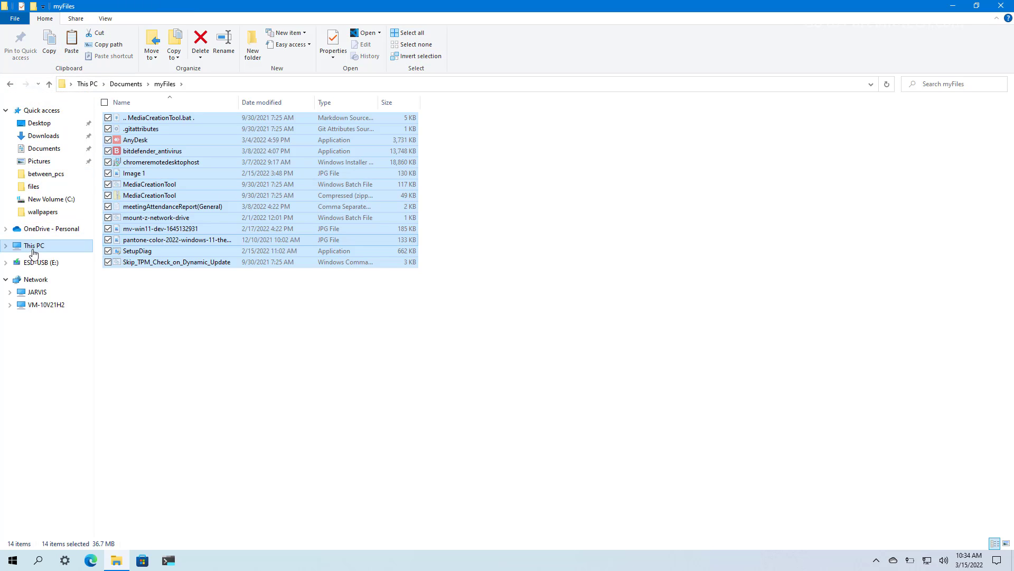
left_click(34, 246)
double_click(172, 202)
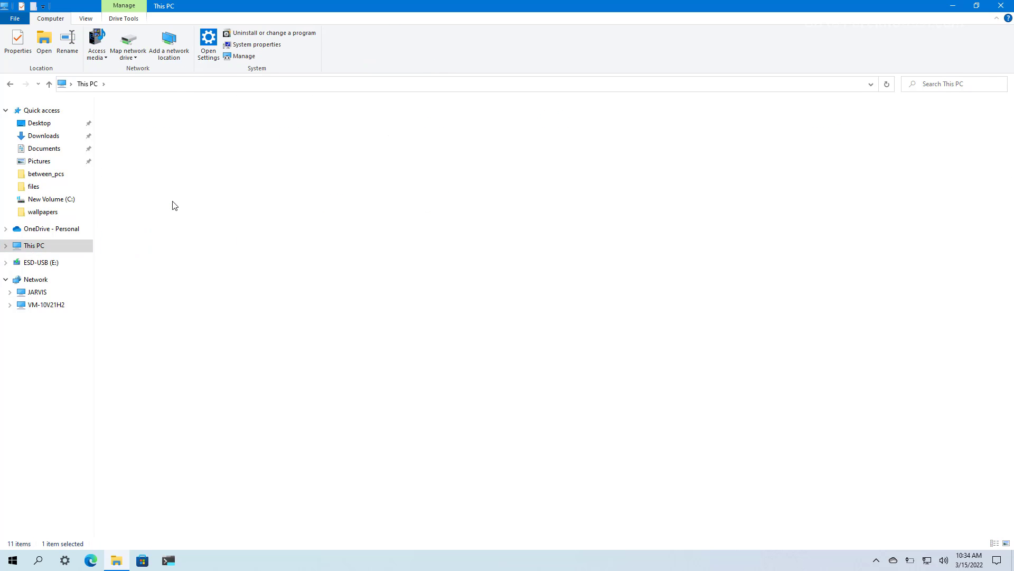
double_click(153, 164)
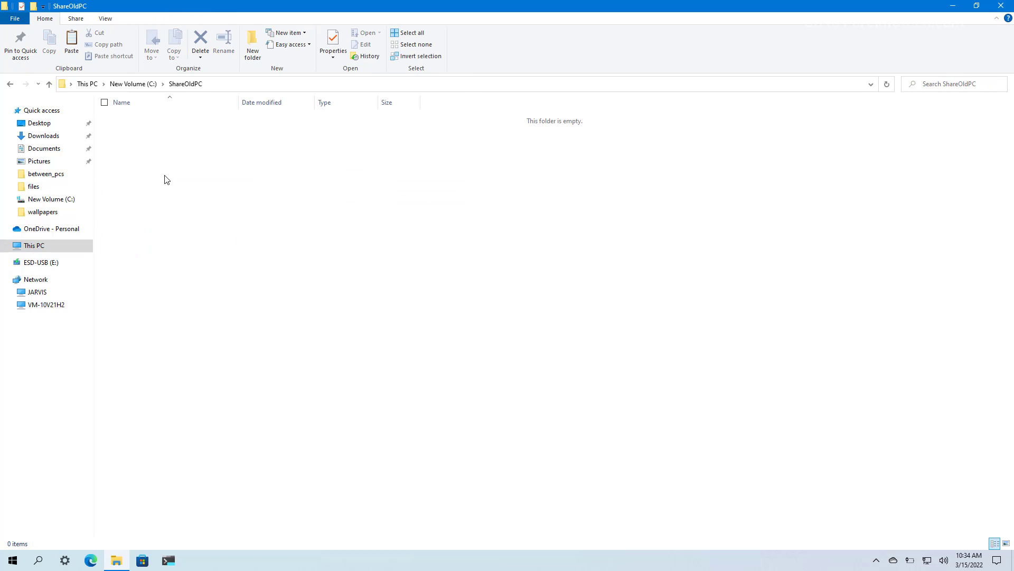
left_click(71, 45)
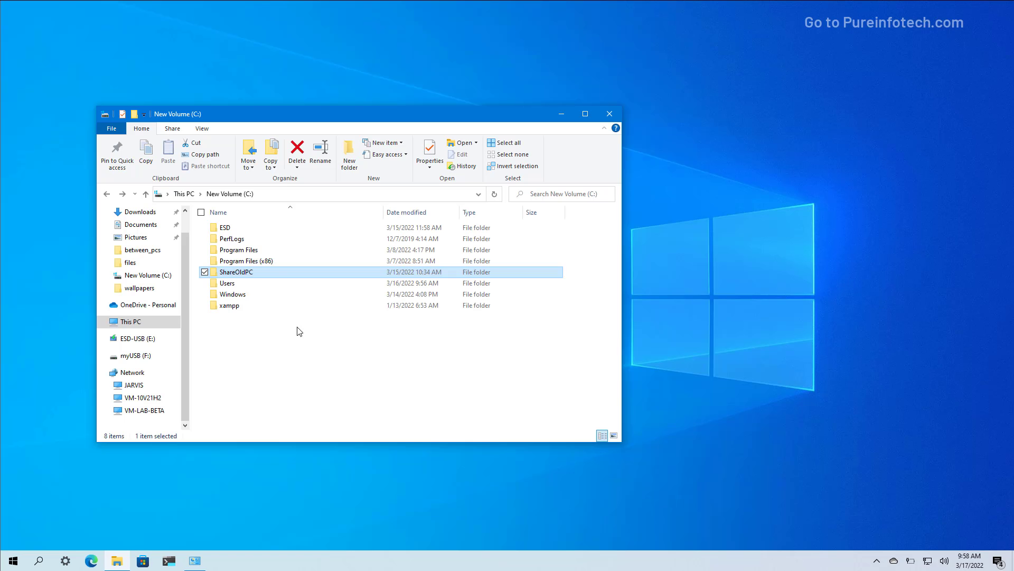
Step: Open the ShareOldPC folder's properties and start sharing it from the Sharing tab
right_click(271, 271)
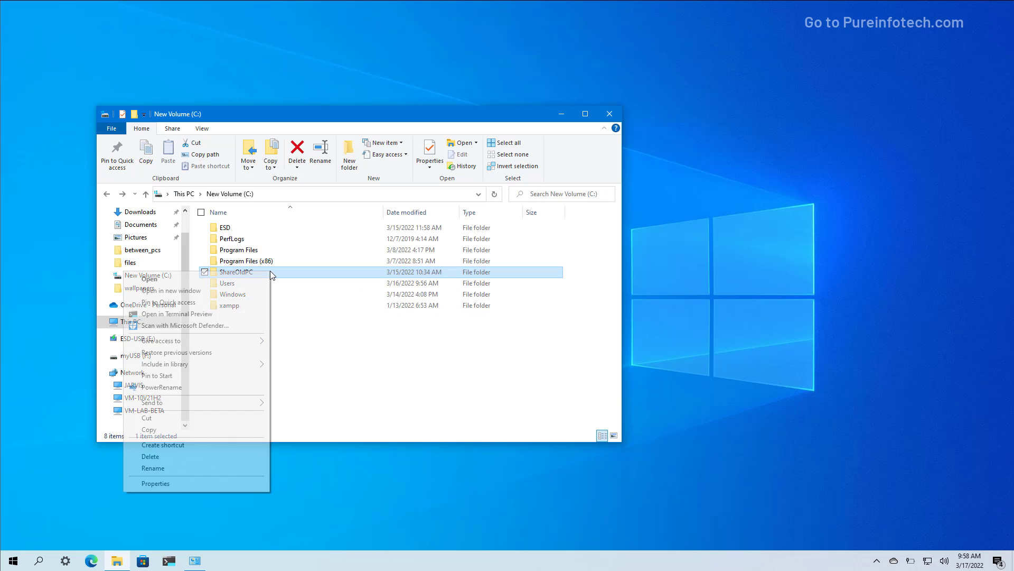
left_click(177, 483)
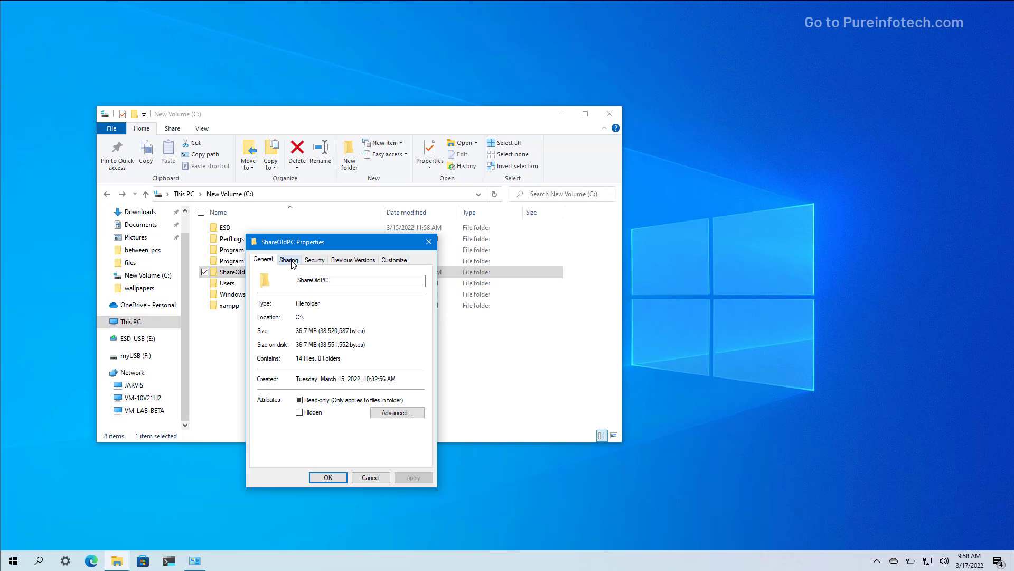
left_click(289, 260)
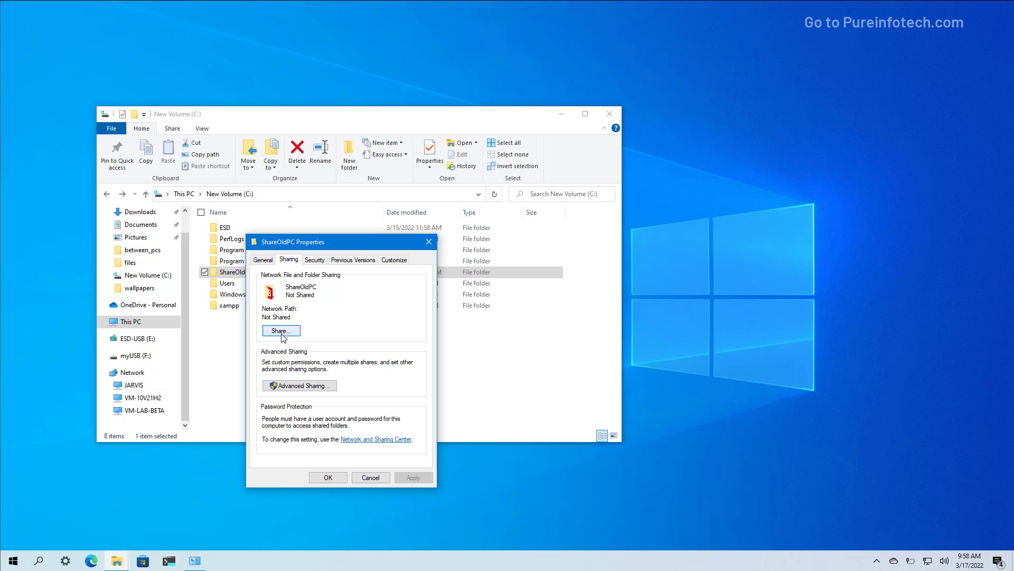
left_click(281, 331)
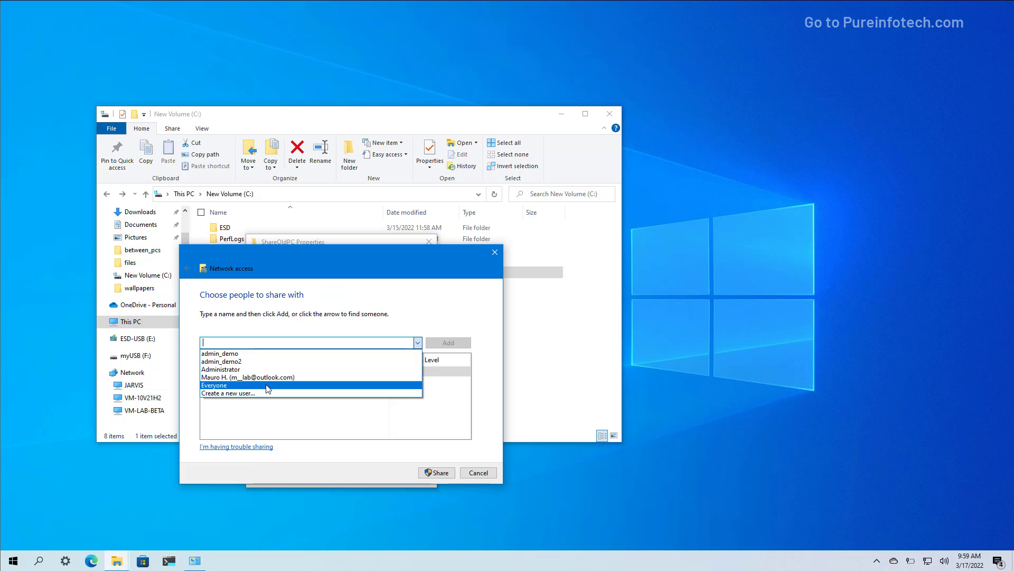
Step: Add Everyone with Read/Write permission and confirm sharing the folder
left_click(268, 388)
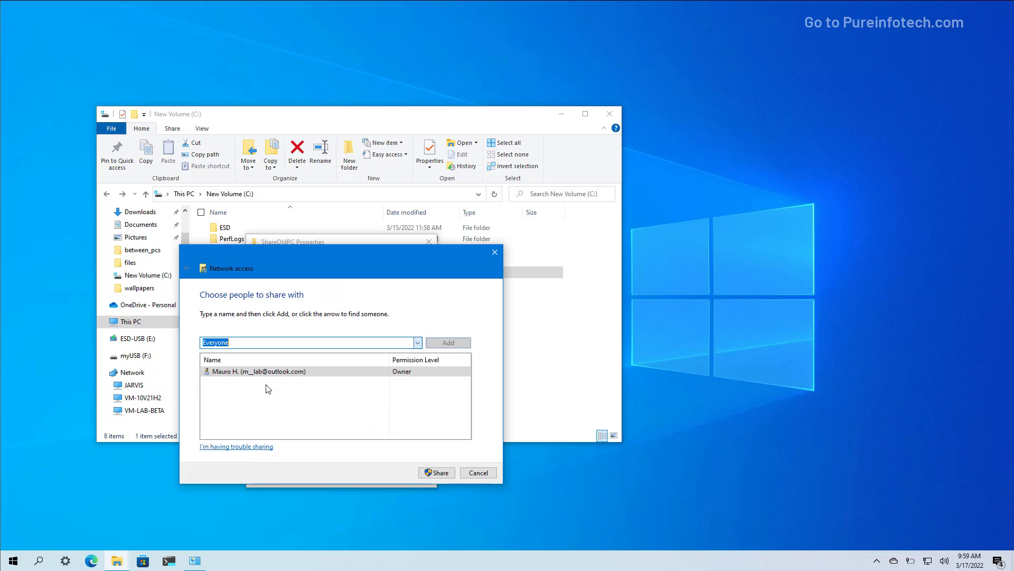
left_click(449, 342)
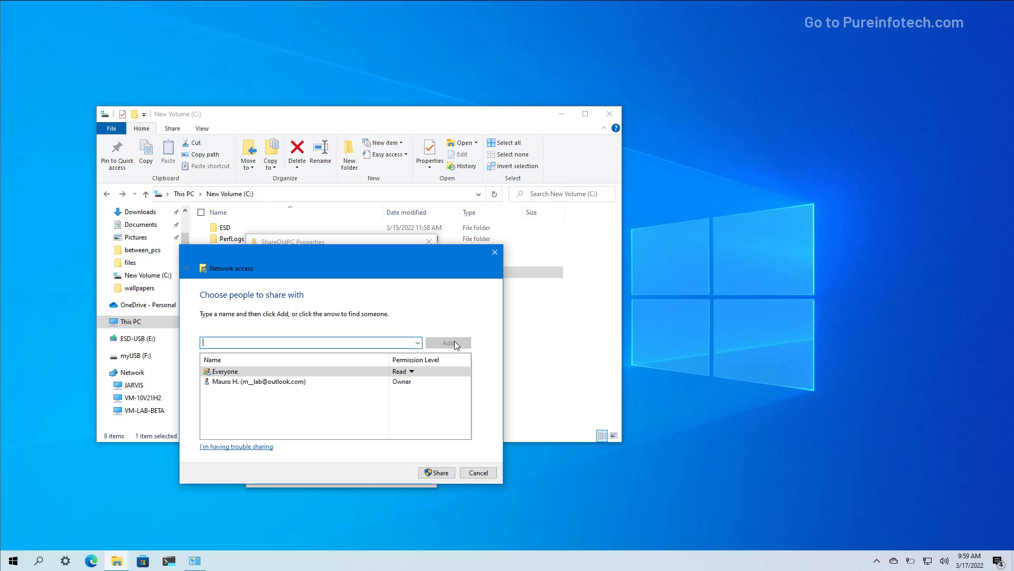
left_click(418, 343)
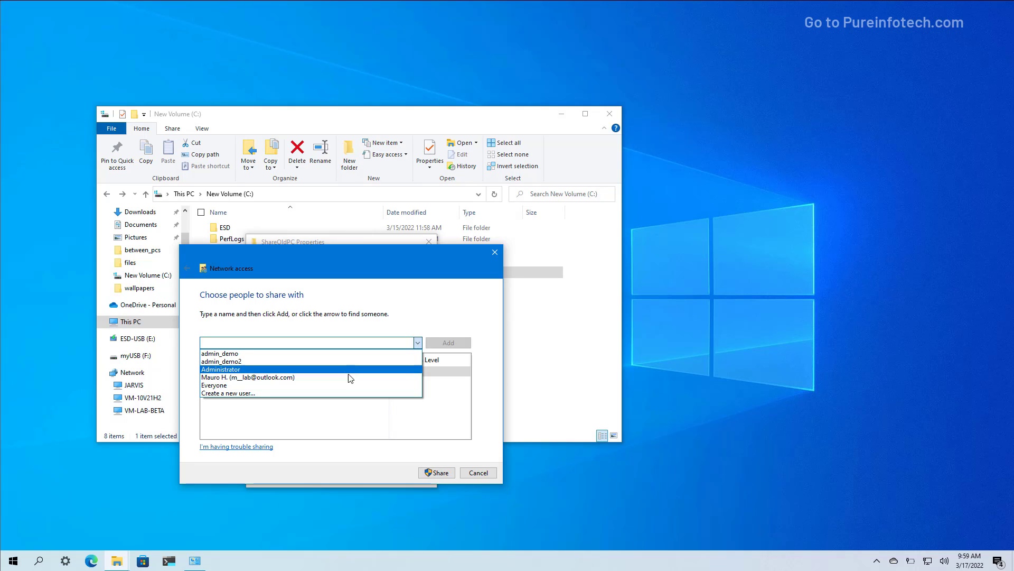
left_click(411, 372)
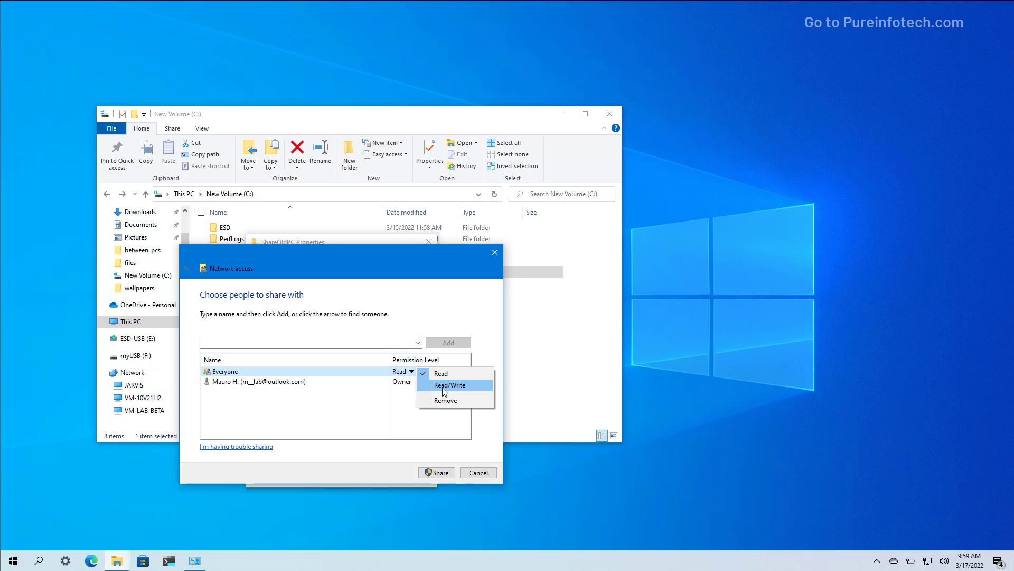
left_click(444, 390)
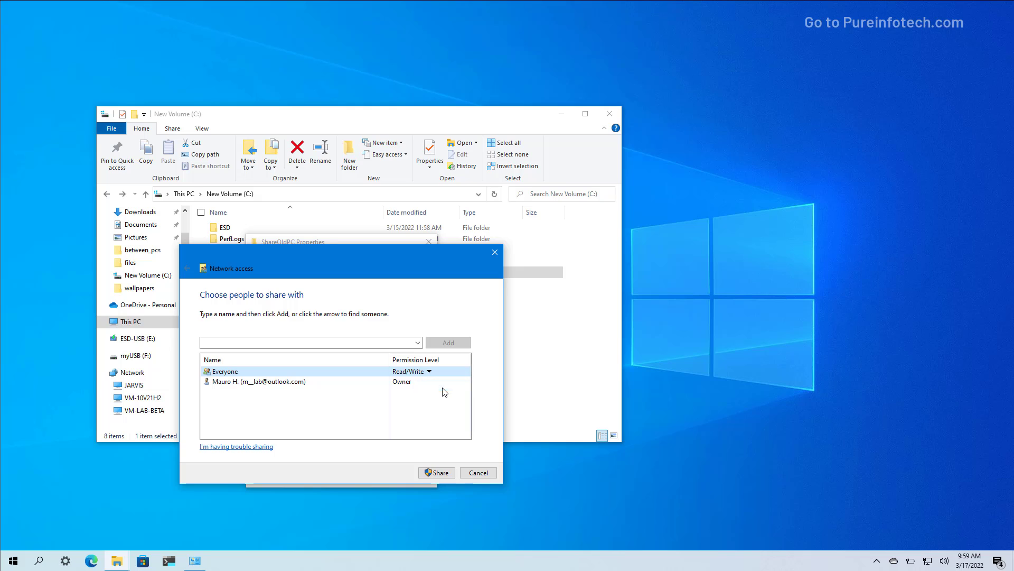
left_click(436, 474)
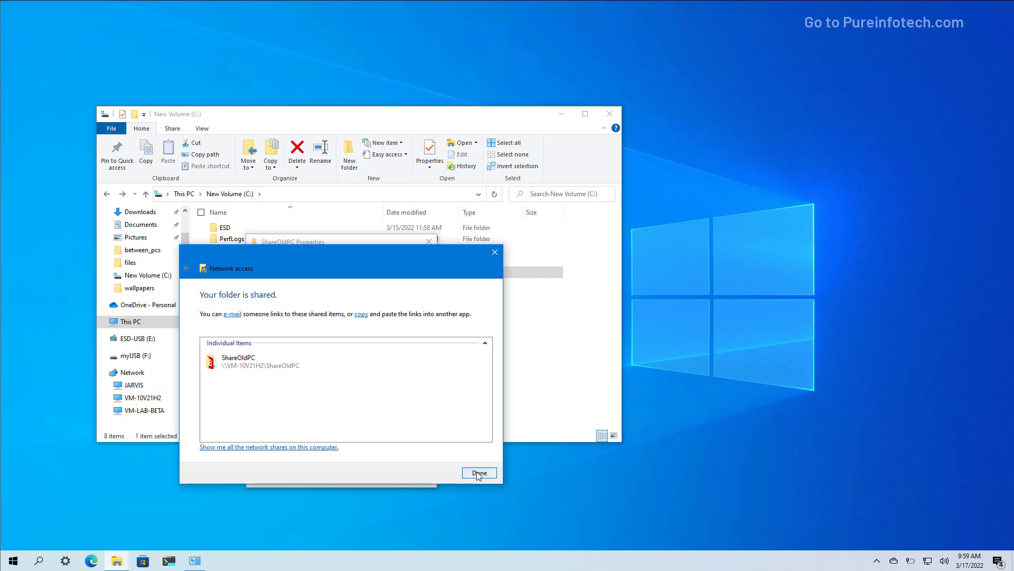
left_click(478, 473)
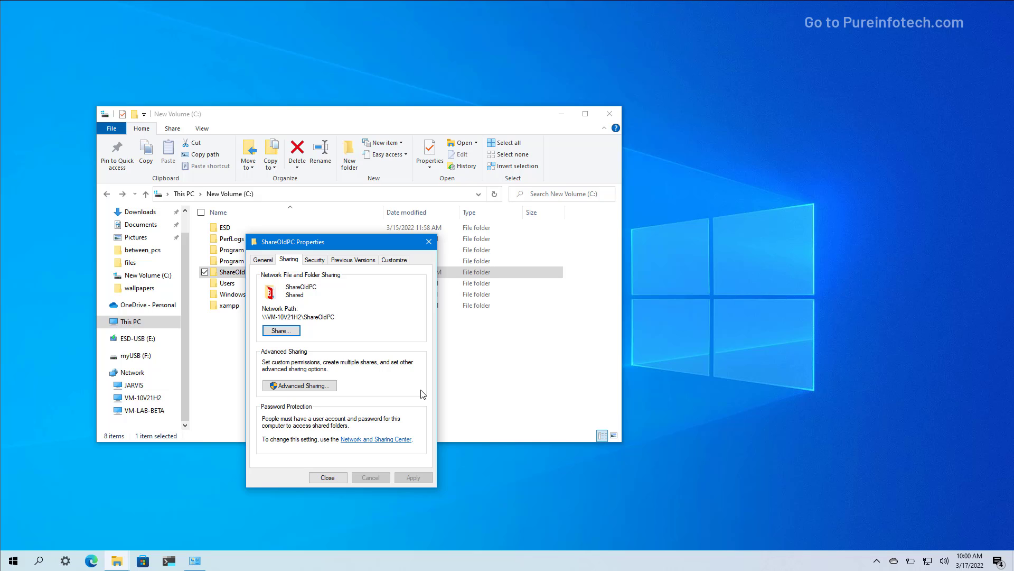
Step: Copy the network path \\VM-10V21H2\ShareOldPC from the folder's Sharing tab
left_click_drag(335, 316, 262, 317)
right_click(285, 316)
left_click(237, 350)
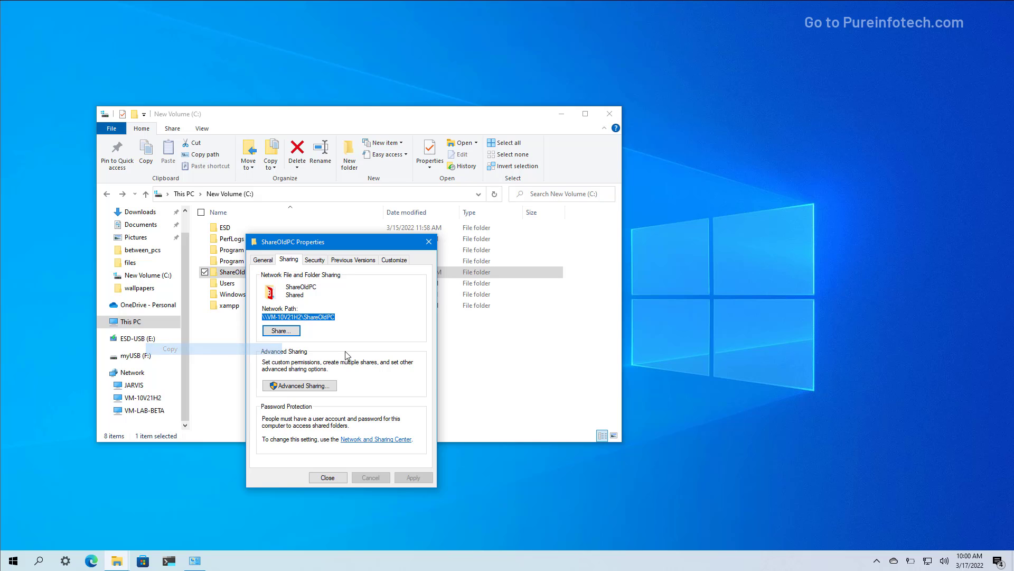
left_click(169, 561)
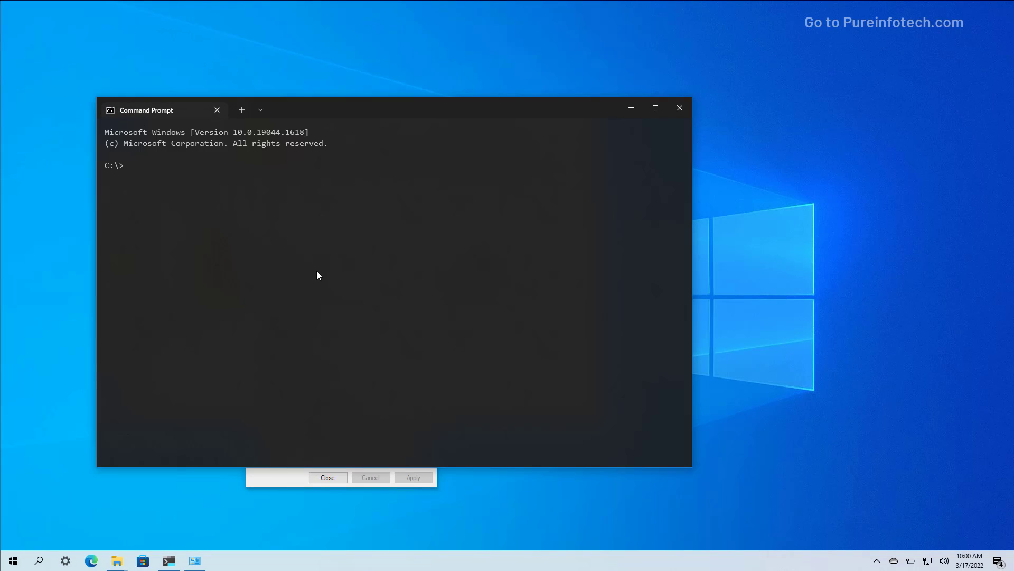
Step: Run ipconfig to read the IPv4 address 10.1.4.174, then minimize the terminal
type("ipconfig")
key("Return")
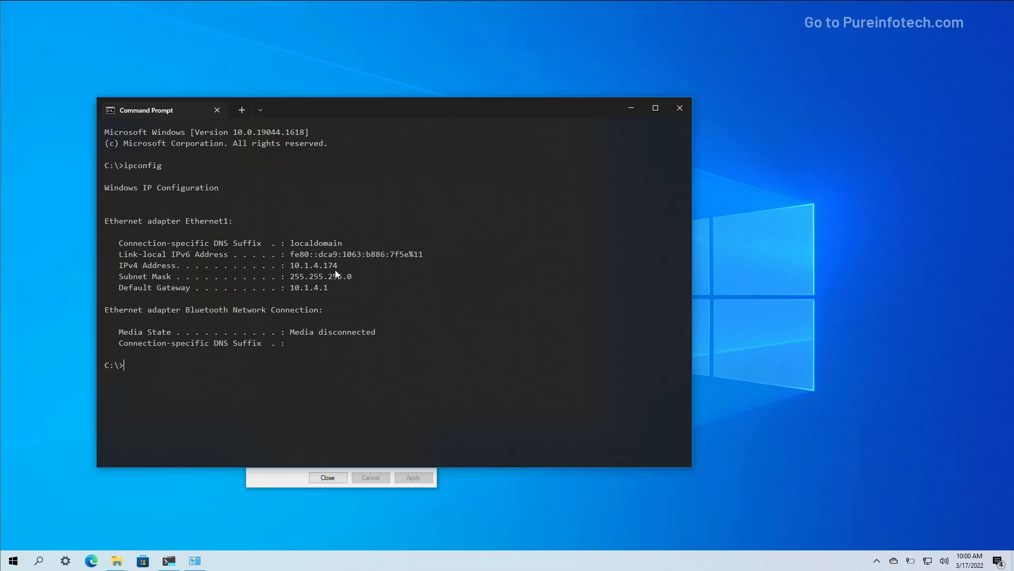
left_click(631, 109)
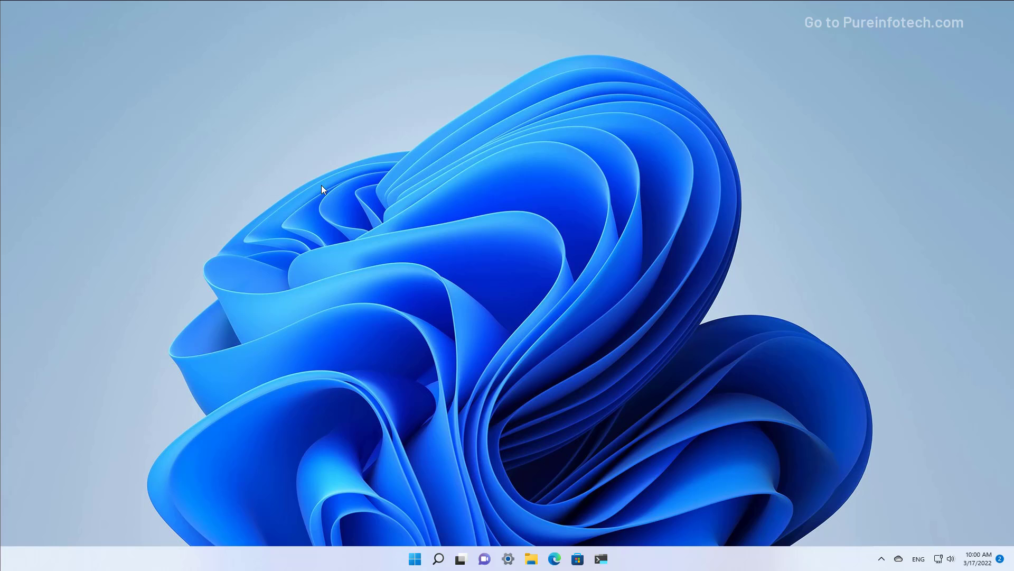
Step: Minimize File Explorer and launch the Run app from Start search
left_click(536, 564)
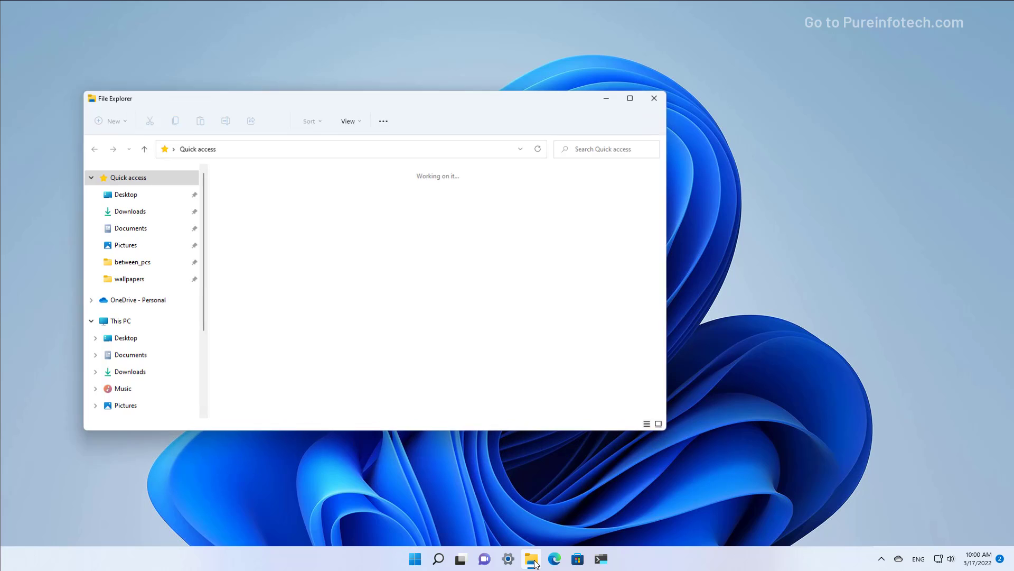
left_click(607, 105)
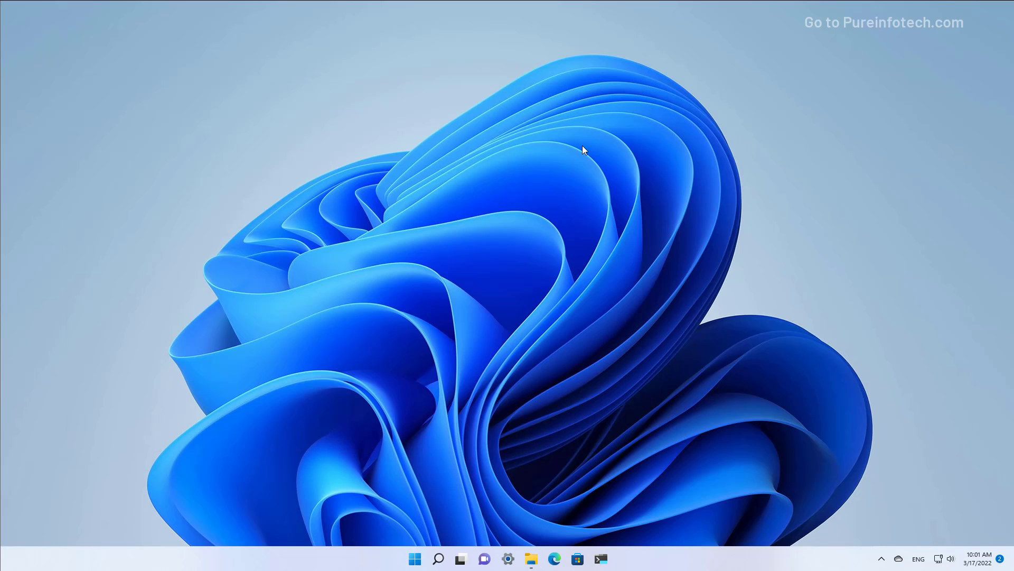
key("super")
type("run")
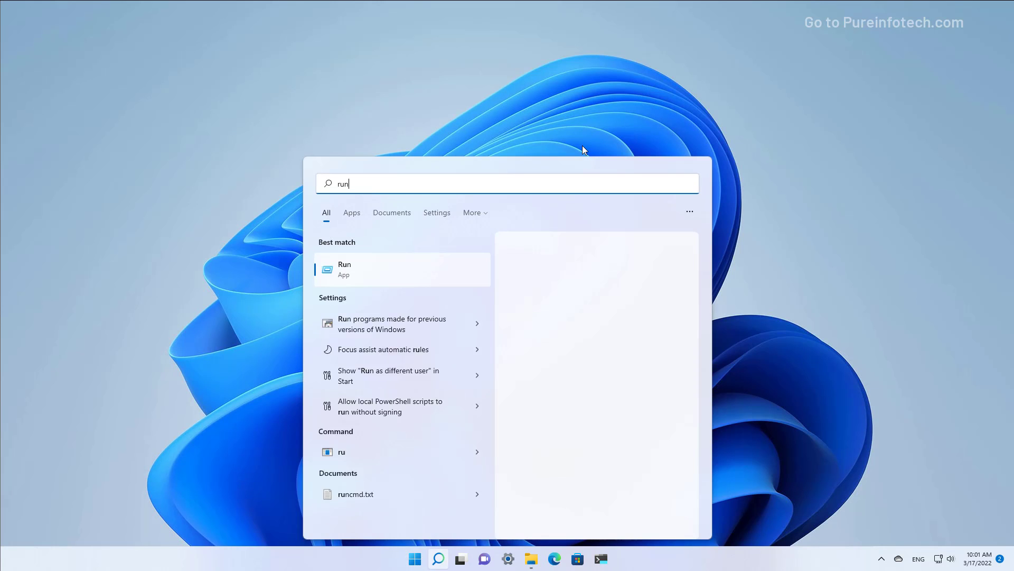
left_click(432, 267)
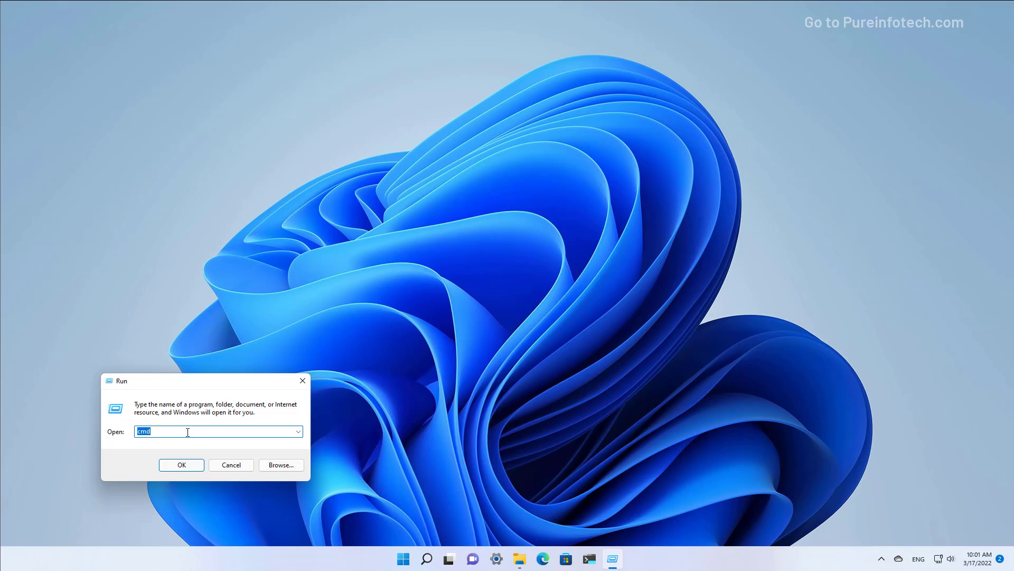
Step: Open \\10.1.4.174\ShareOldPC in Run, replacing the computer name with the IP address
key("ctrl+v")
key("BackSpace")
key("BackSpace")
key("BackSpace")
key("BackSpace")
key("BackSpace")
key("BackSpace")
key("BackSpace")
key("BackSpace")
key("BackSpace")
key("BackSpace")
key("BackSpace")
type("\\10.1.4.174")
left_click(189, 465)
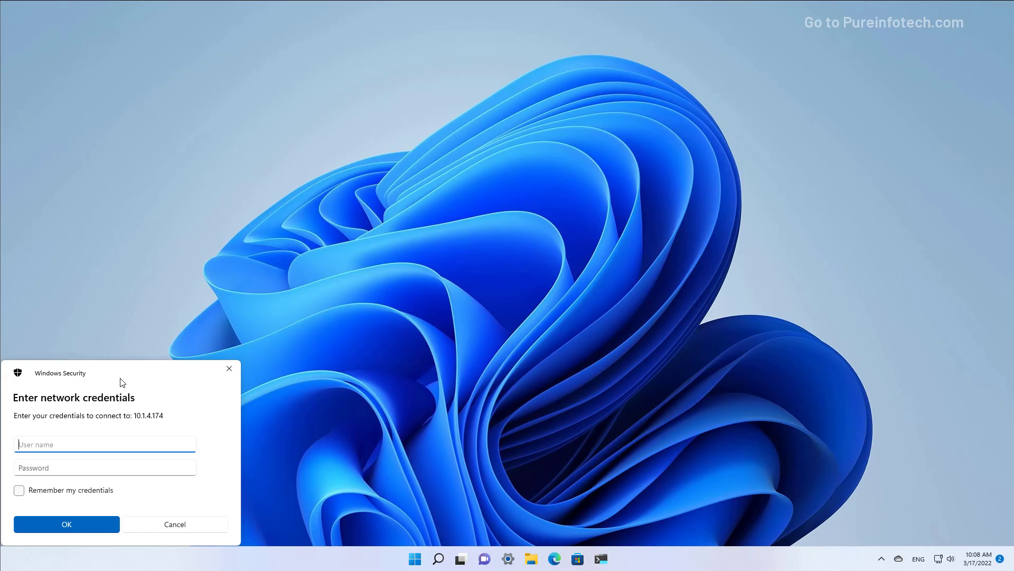
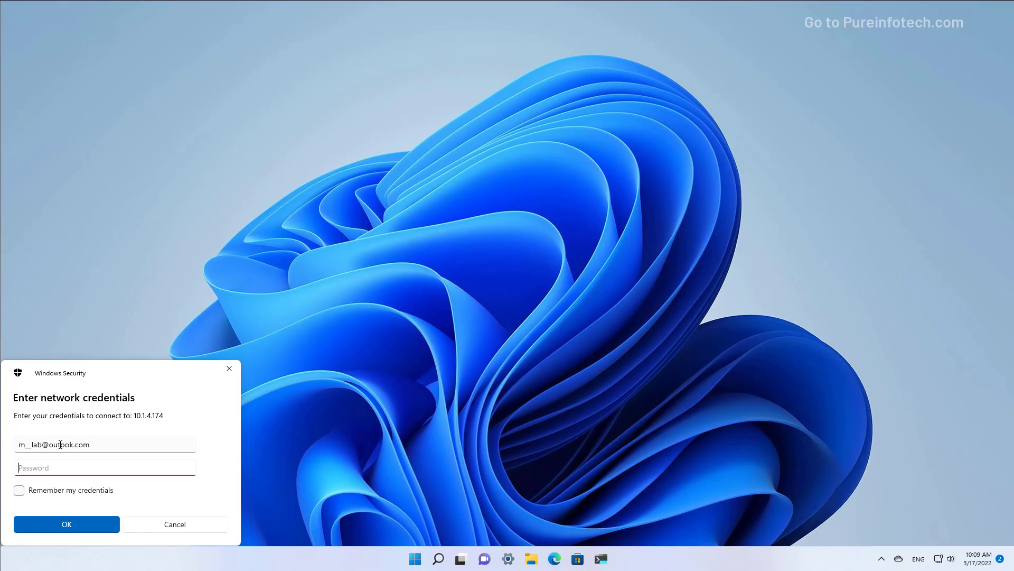
Step: Enter the account's e-mail as user name, correcting a typo, add its password and submit
key("Left")
key("Left")
key("Left")
key("Left")
key("Left")
key("Left")
key("Left")
left_click(91, 465)
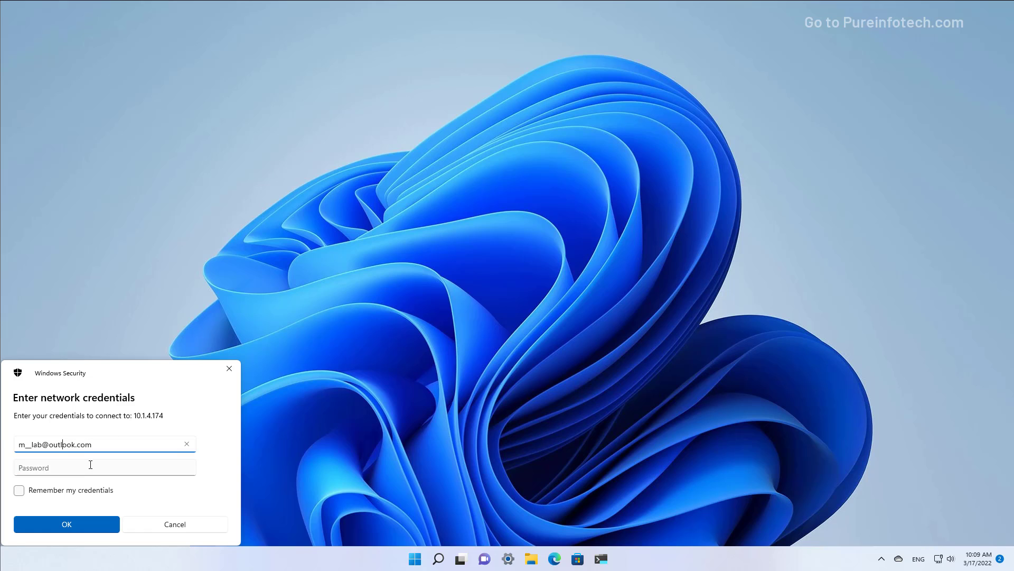
type("••••••••••")
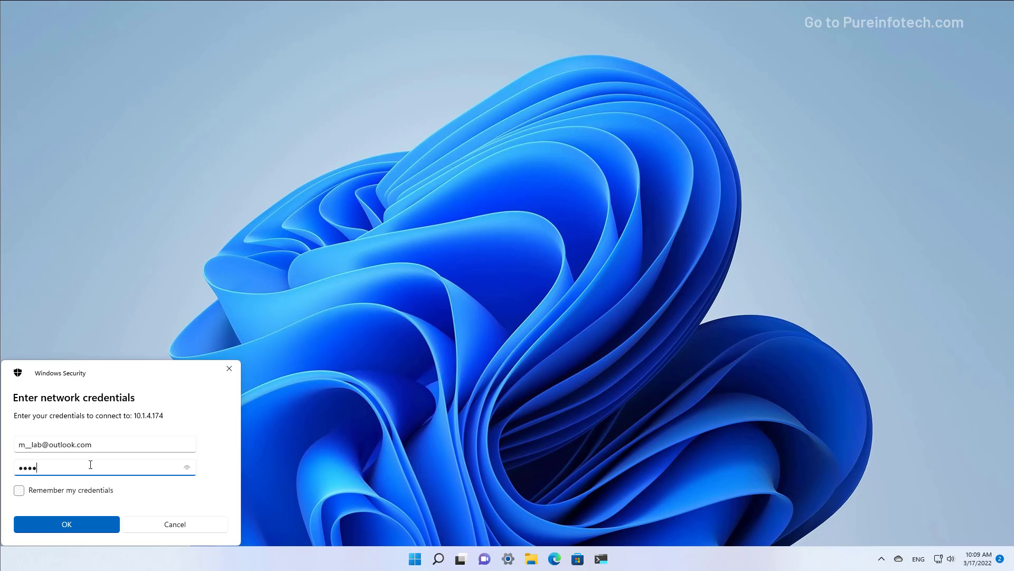
left_click(66, 524)
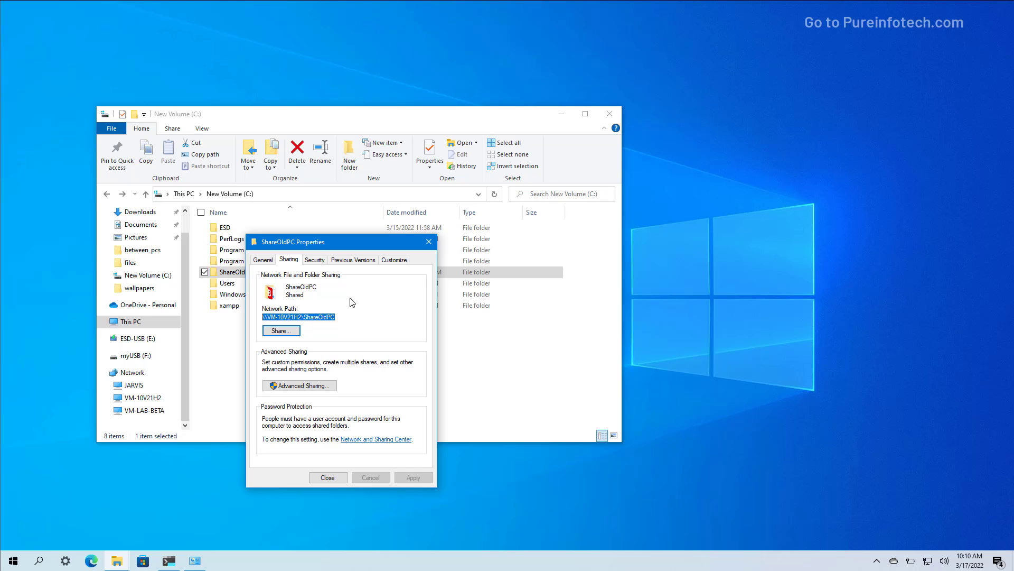
Step: Open Control Panel's advanced sharing settings via Network and Sharing Center
key("super")
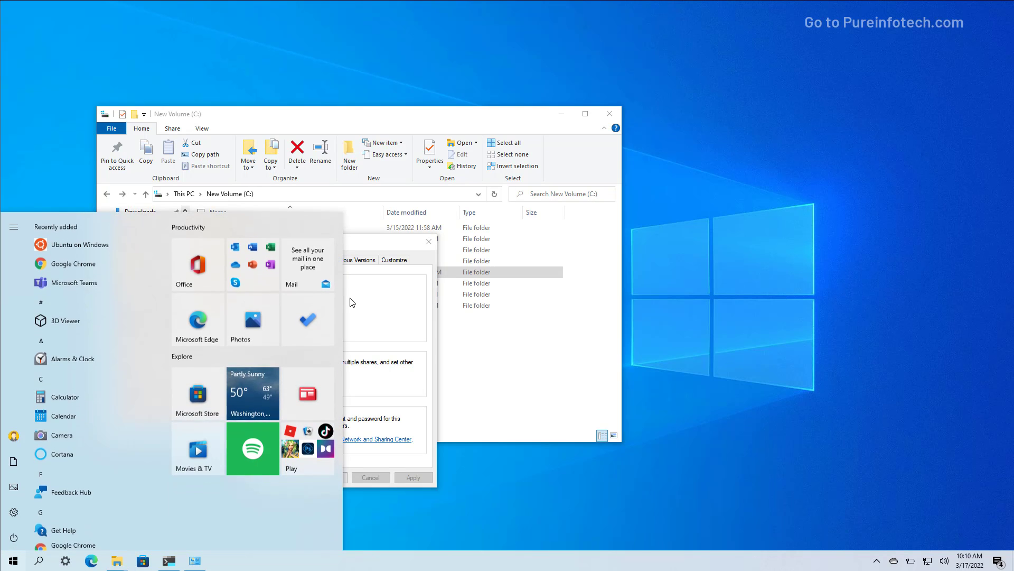
type("cont")
key("Return")
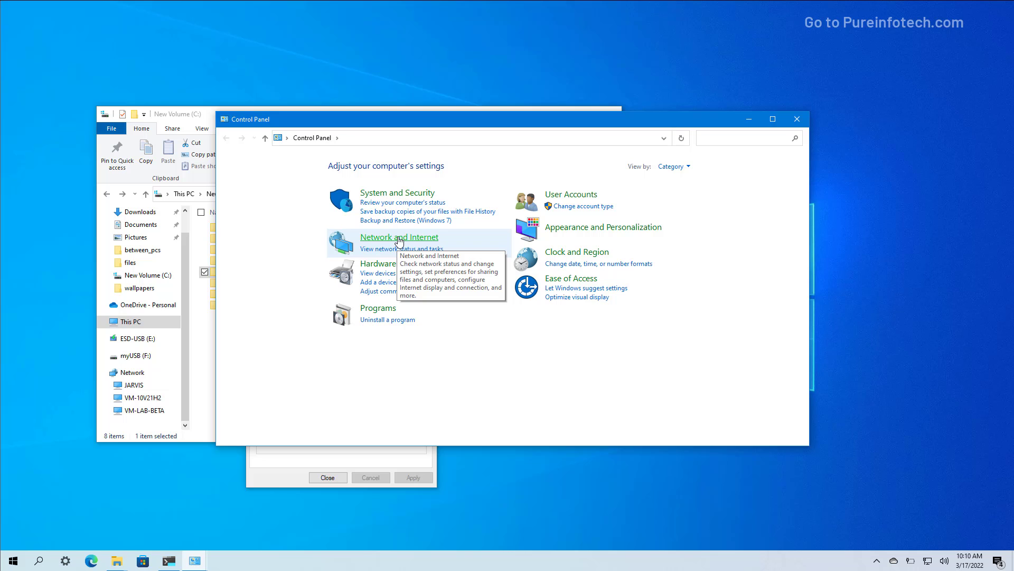
left_click(399, 238)
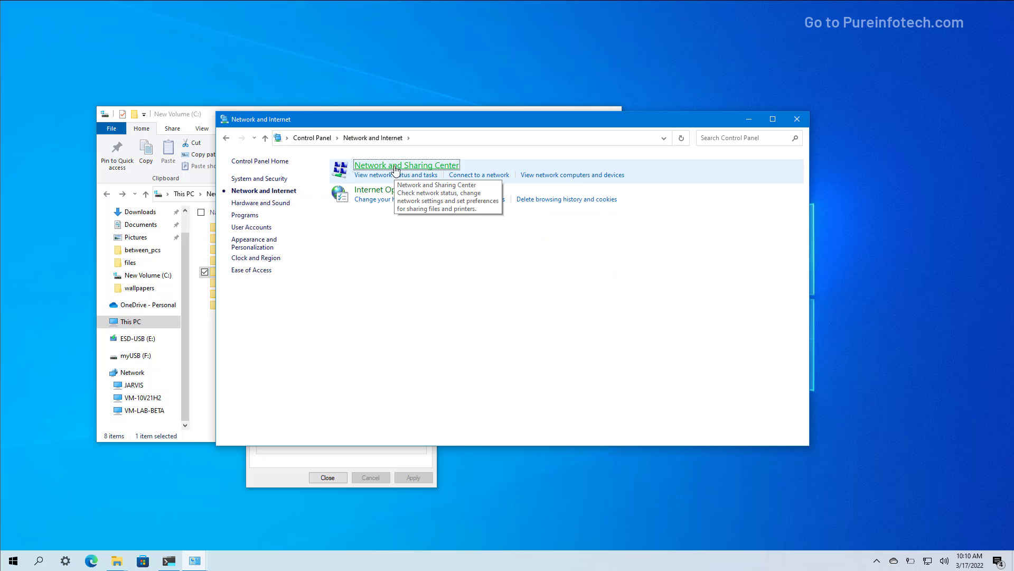
left_click(396, 165)
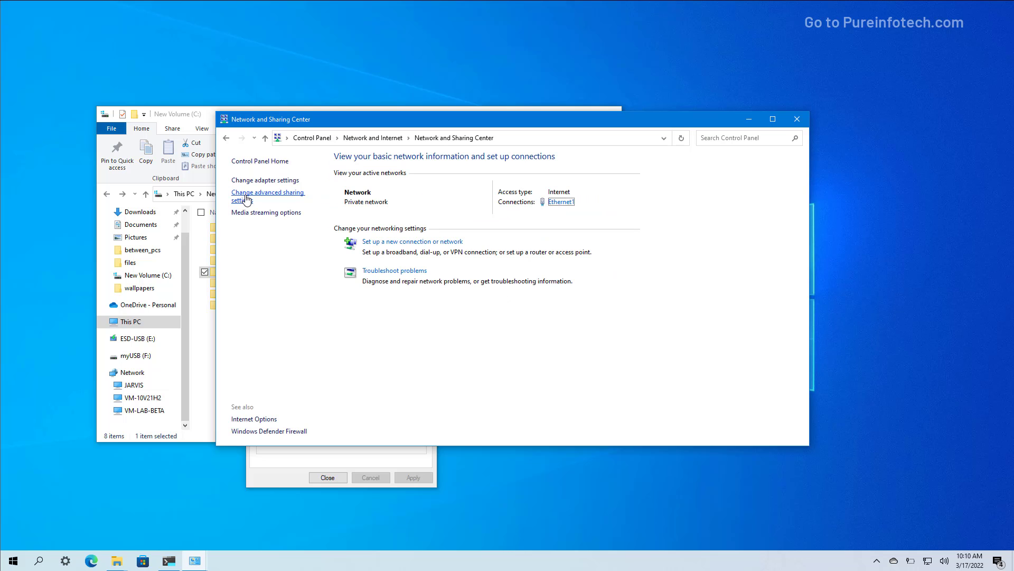
left_click(246, 199)
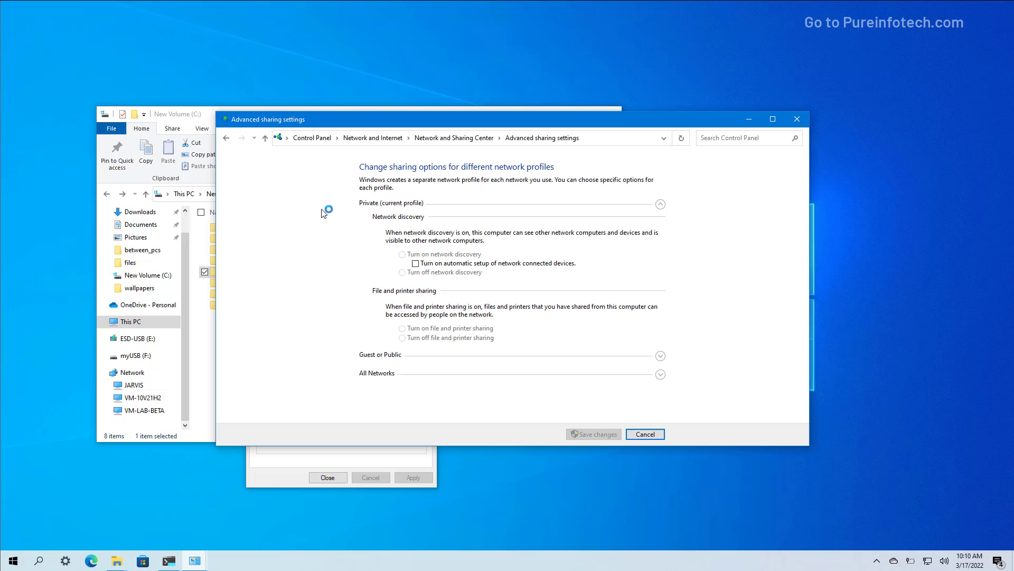
Step: Under All Networks, turn off password protected sharing
left_click(659, 374)
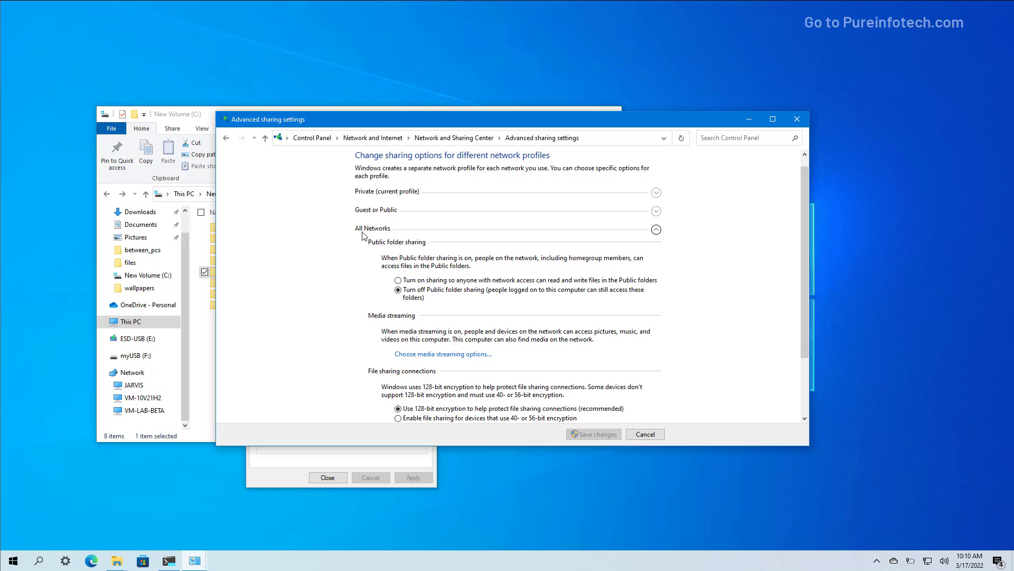
scroll(380, 370, "down", 3)
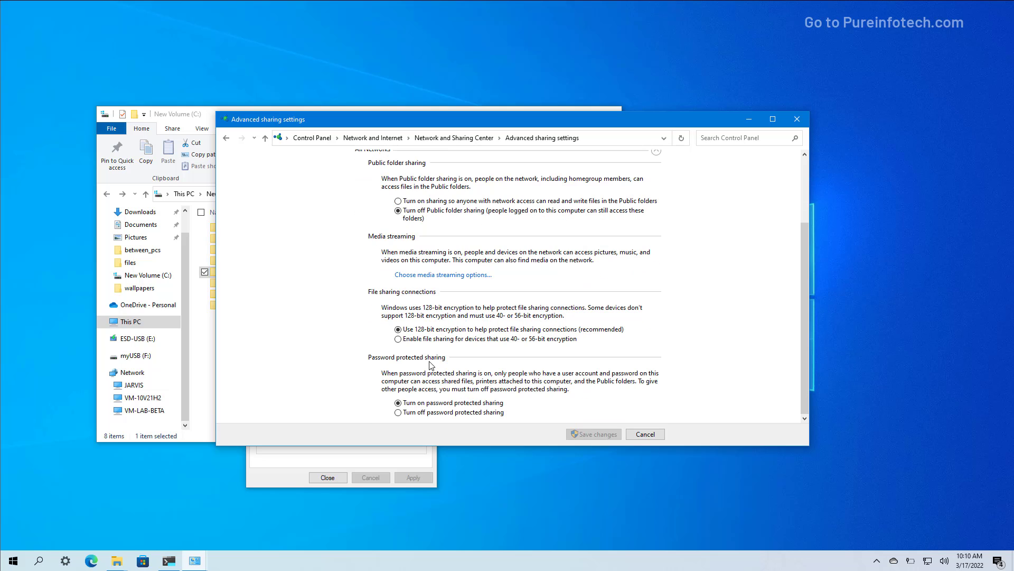
left_click(399, 414)
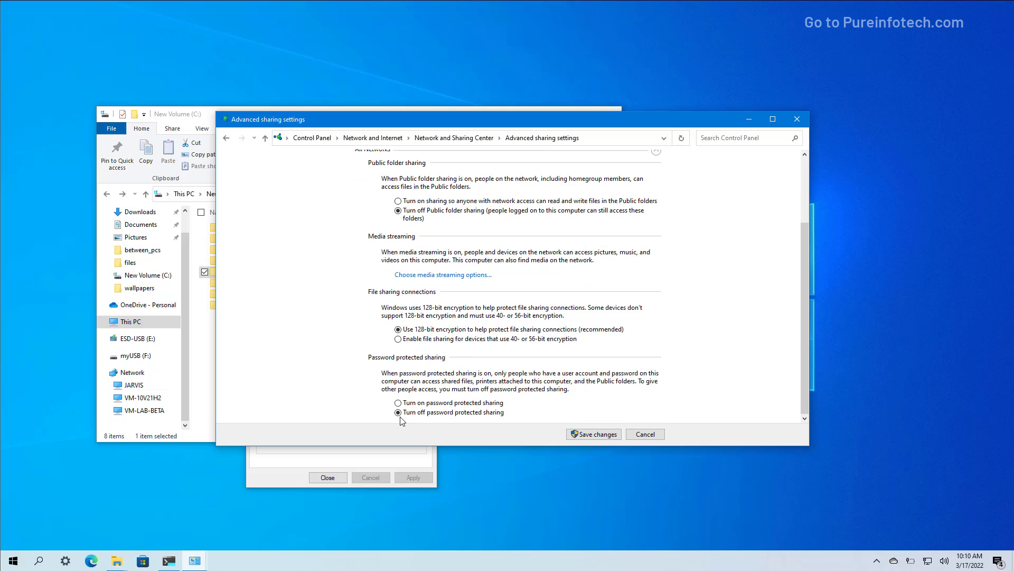
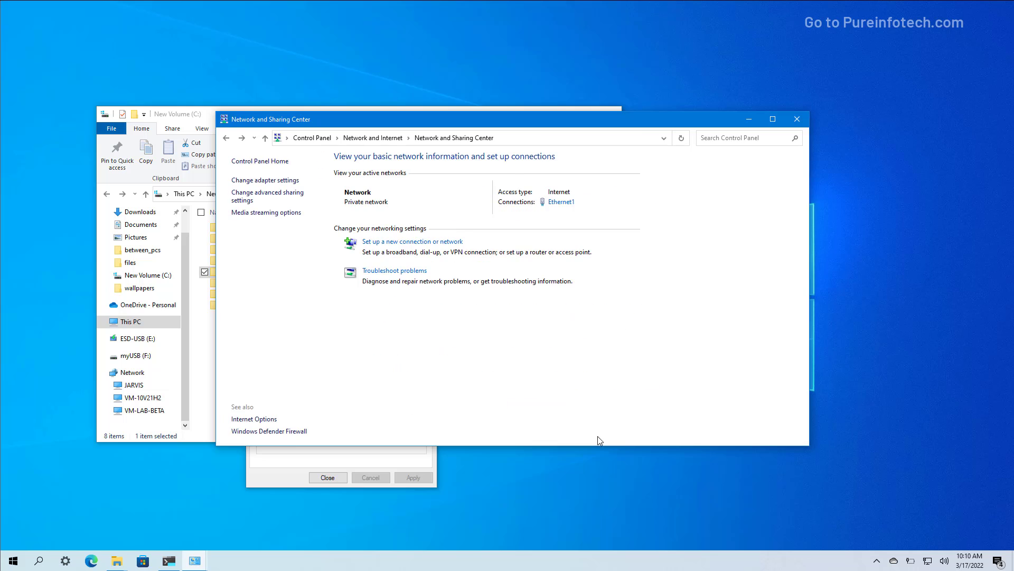
Step: Save the advanced sharing changes and search Start for 'setting'
left_click(748, 121)
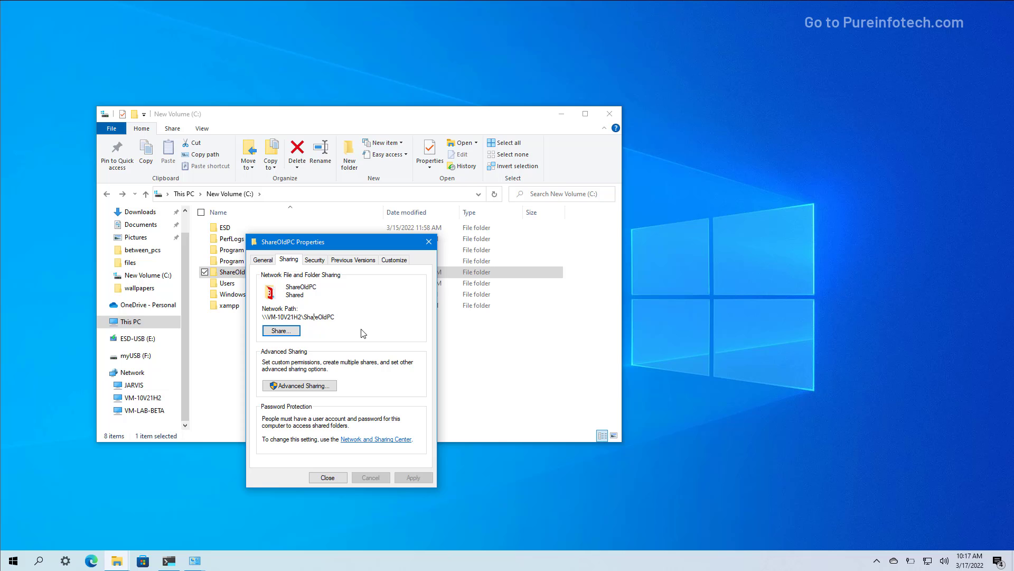
key("super")
type("setting")
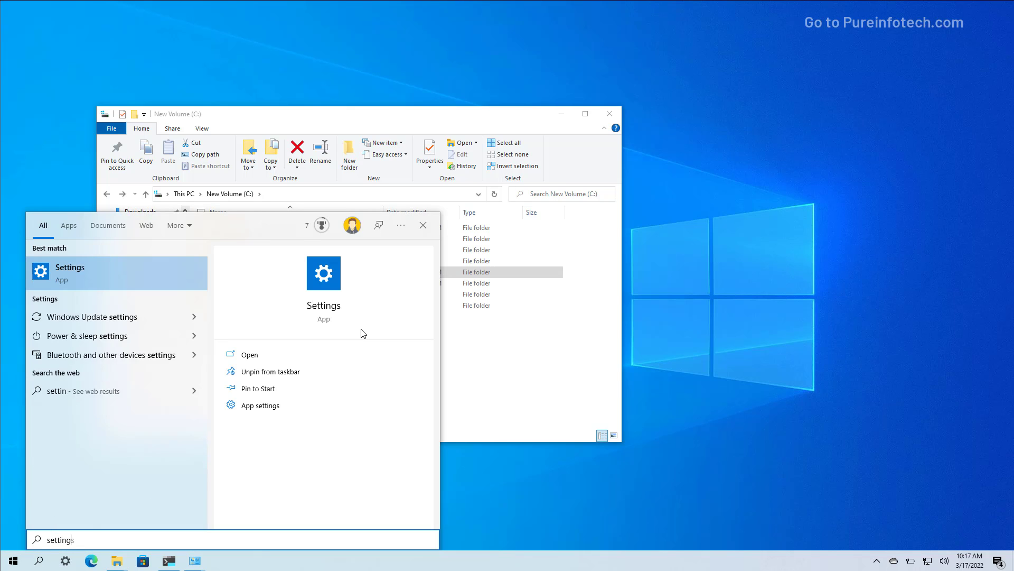
Step: In Settings > Accounts > Family & other users, begin adding a local user without a Microsoft account
left_click(99, 269)
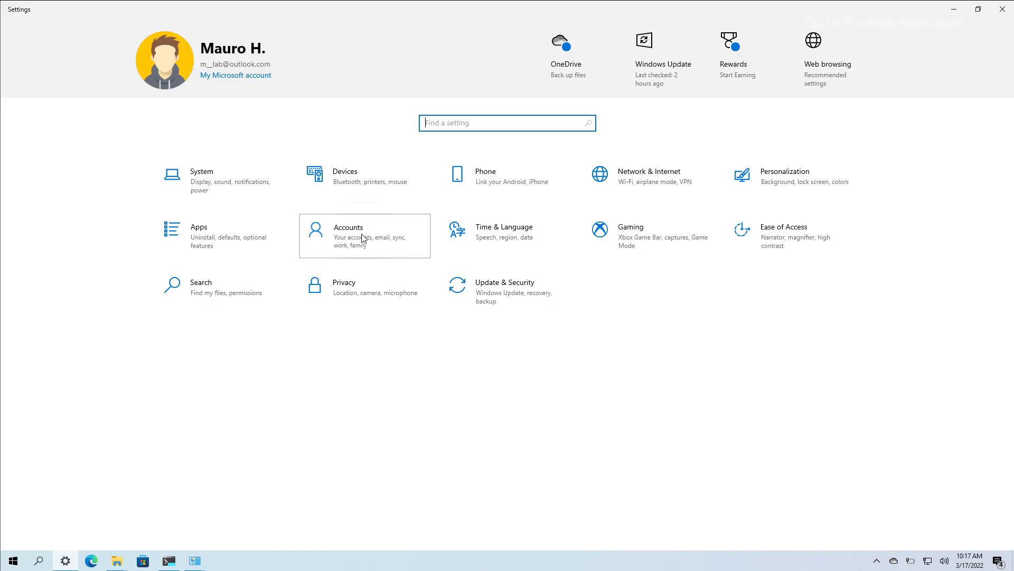
left_click(332, 236)
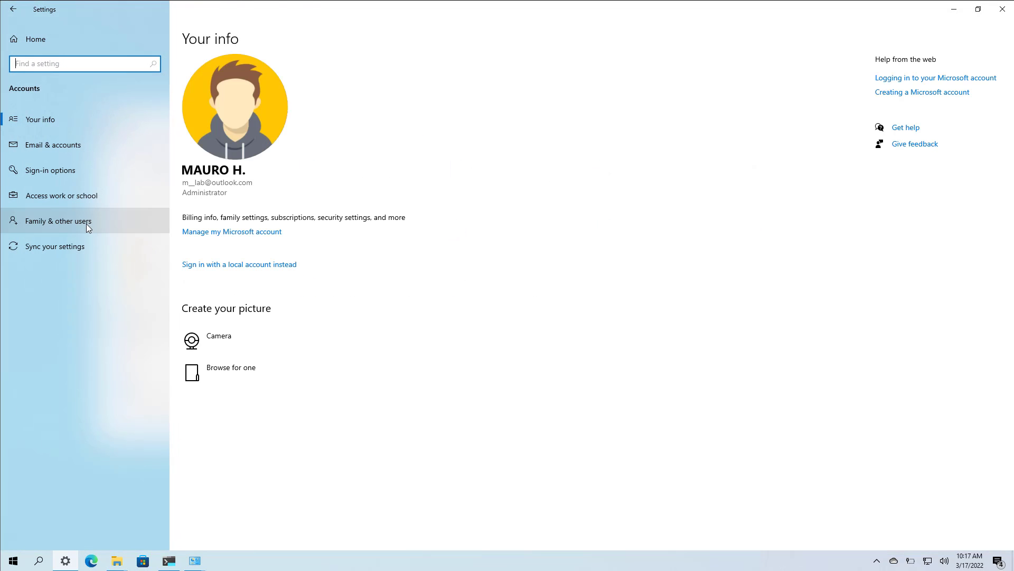
left_click(87, 224)
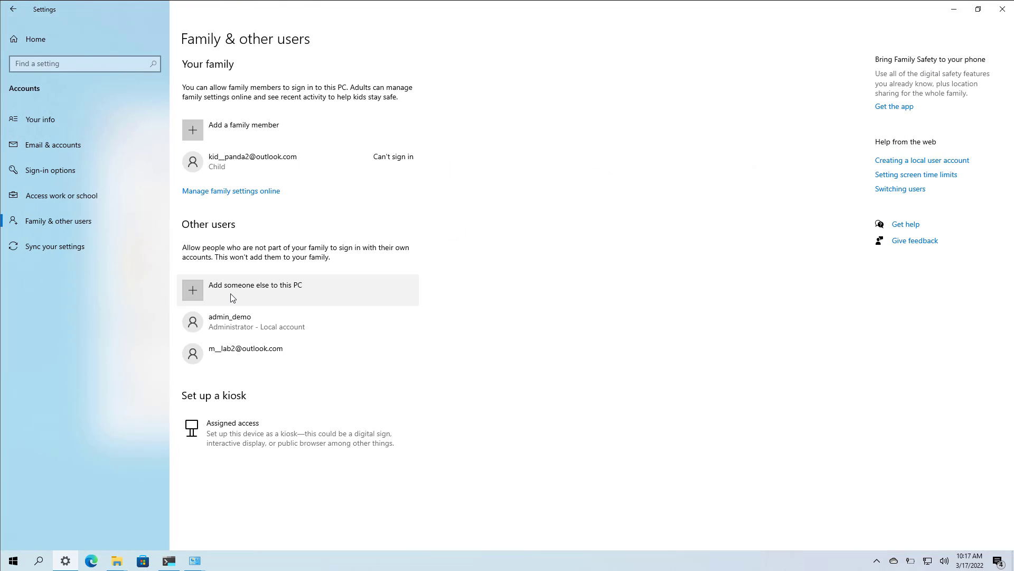
left_click(259, 296)
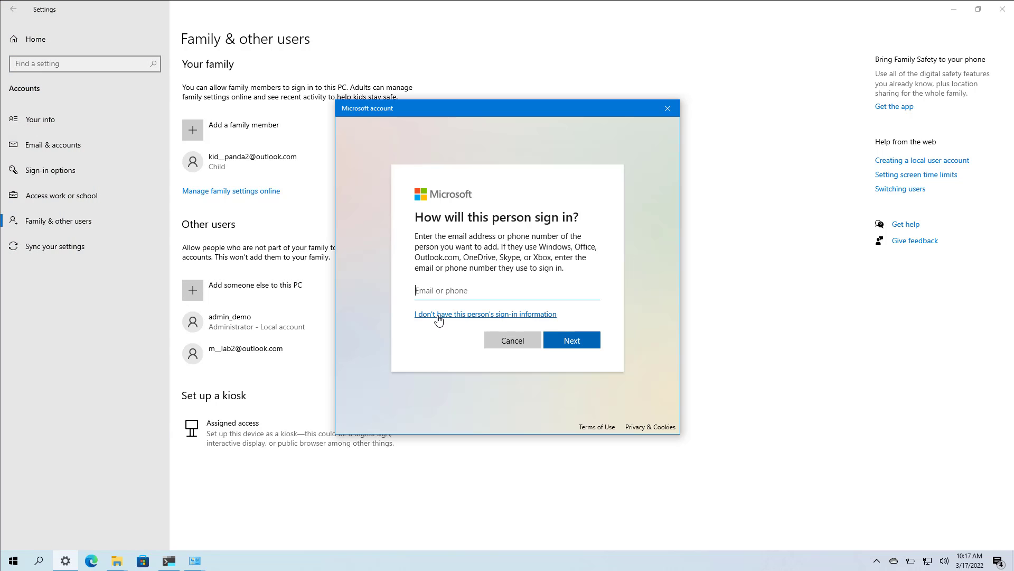
left_click(470, 316)
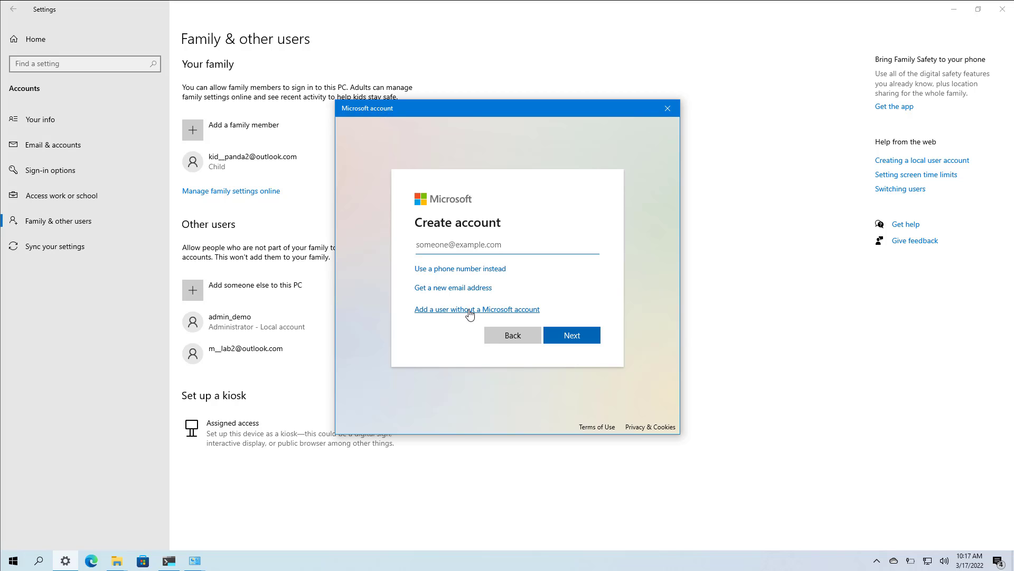
left_click(470, 311)
Step: Enter the user name admin_demo2 and type the account password twice
type("admin")
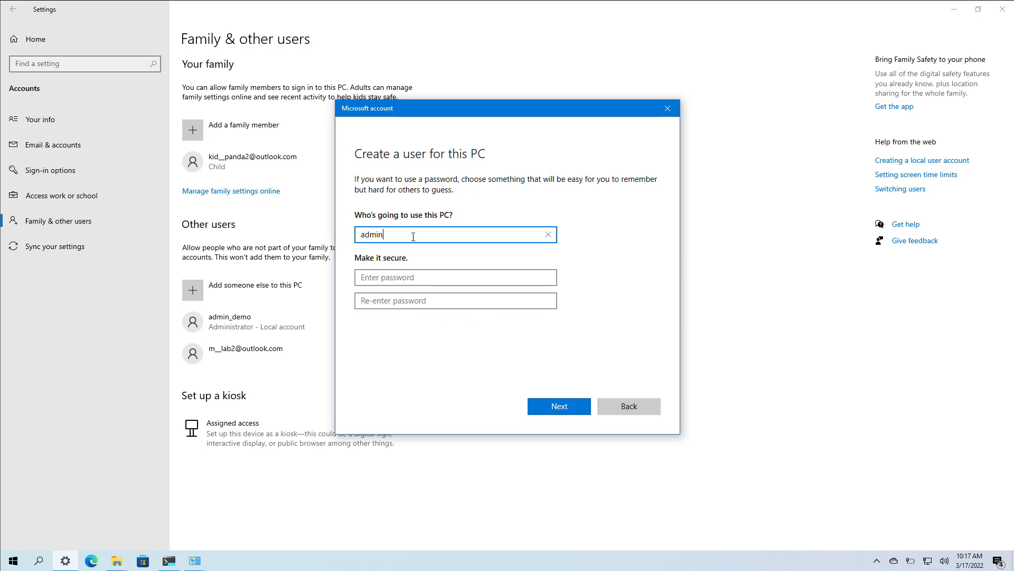
type("_demo2")
left_click(411, 277)
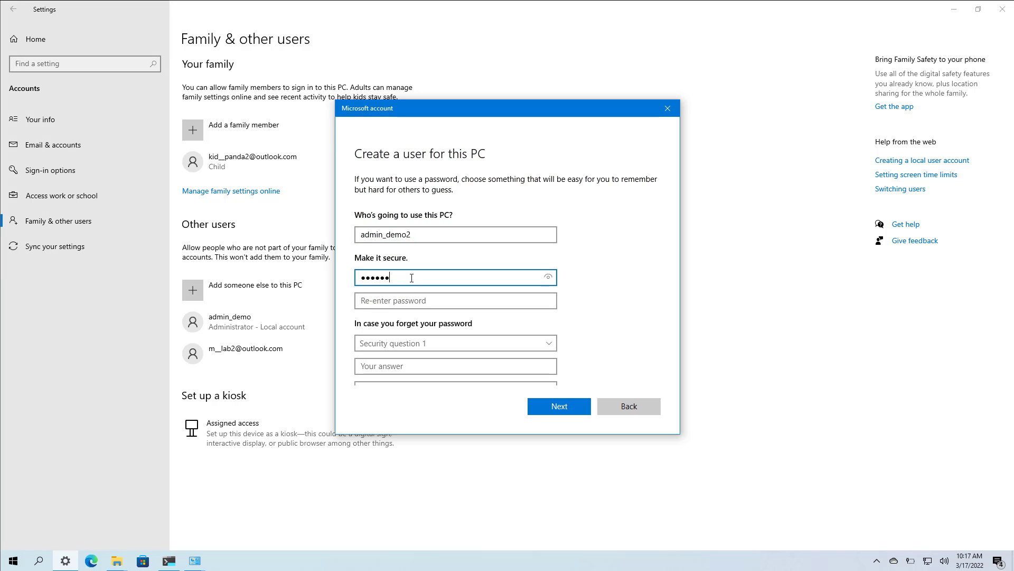
key("Tab")
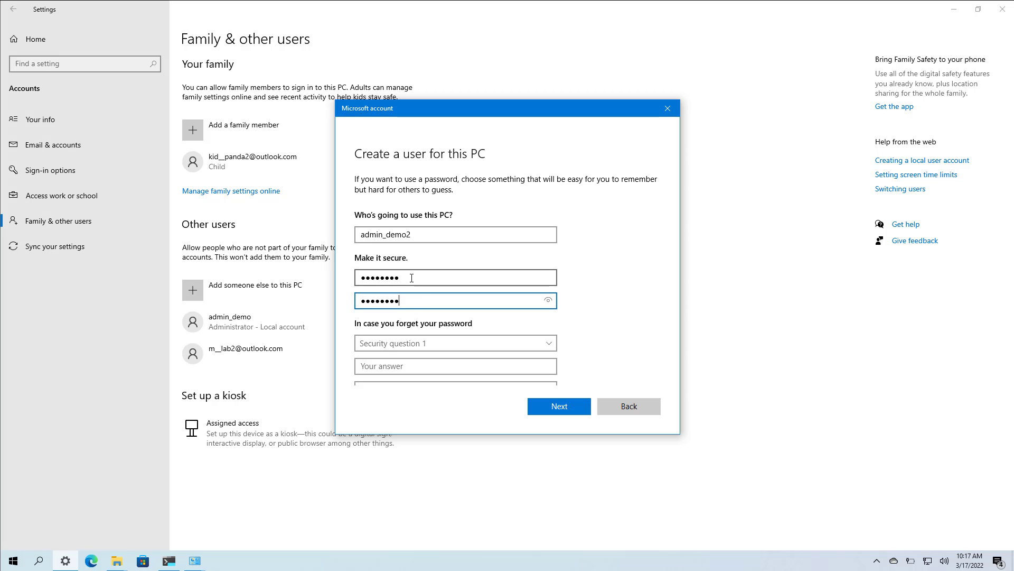
Step: Choose the first pet's name and birth city security questions and enter their answers
left_click(422, 343)
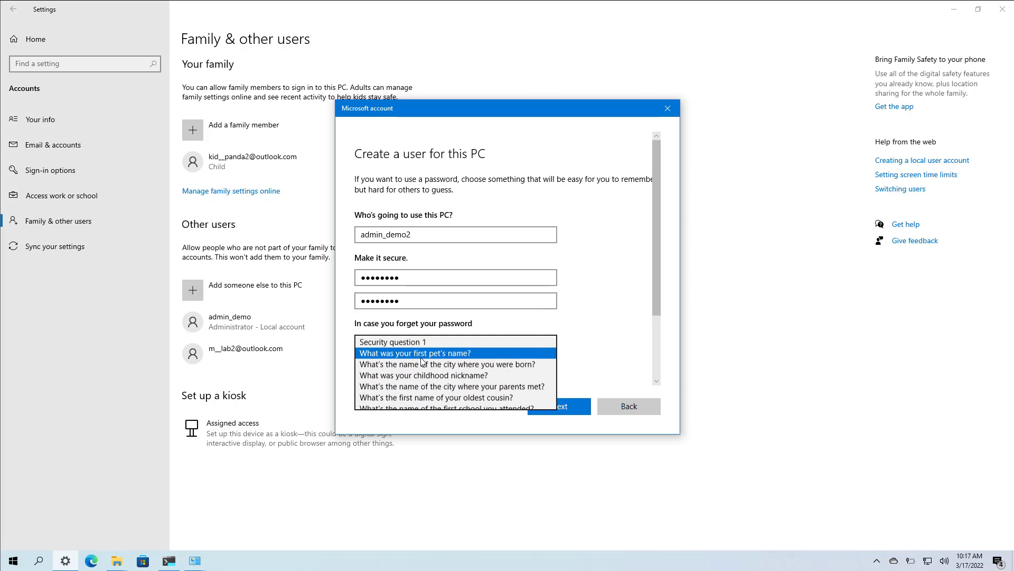
left_click(422, 351)
left_click(423, 365)
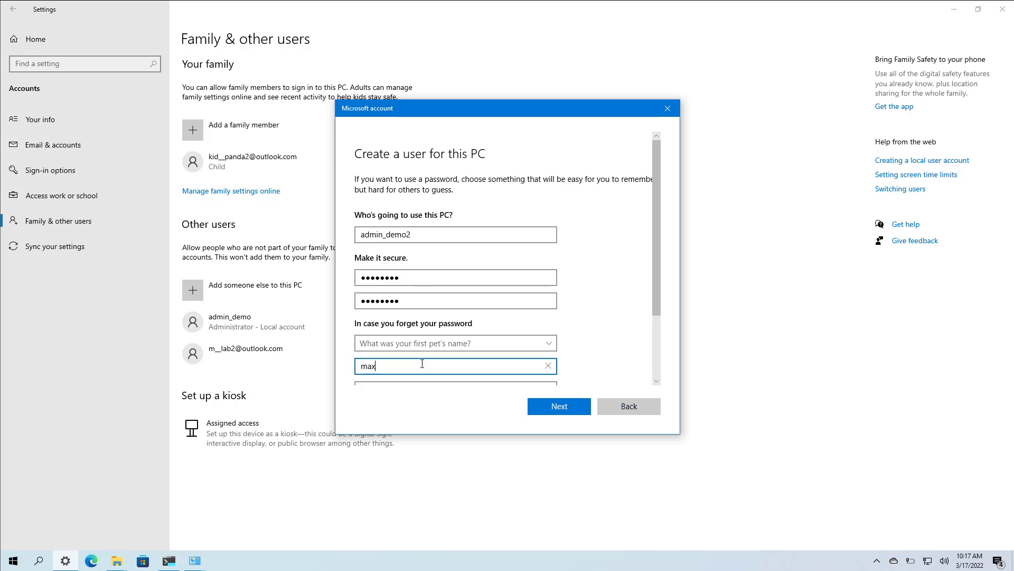
scroll(528, 353, "down", 3)
left_click(422, 313)
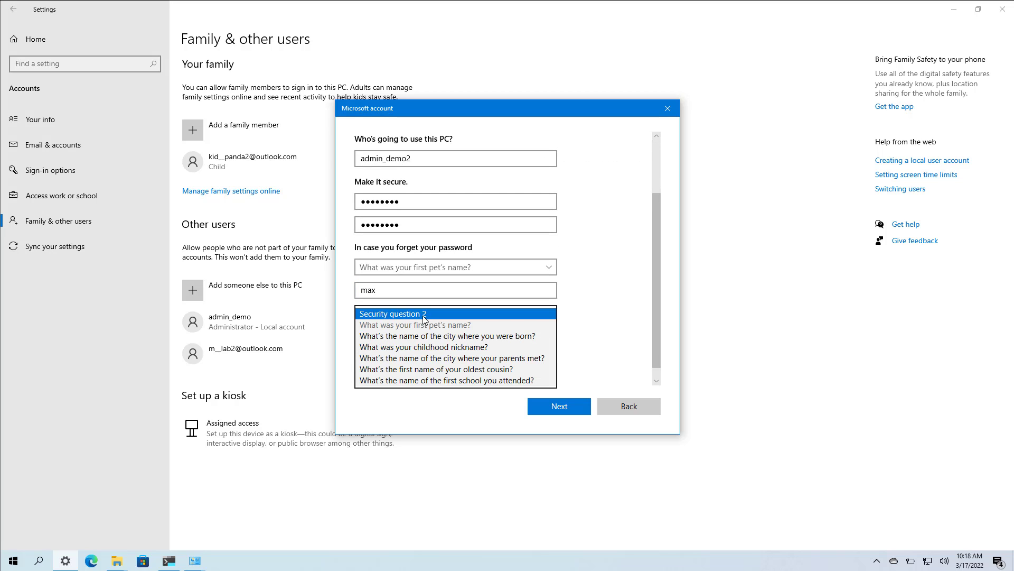
left_click(423, 336)
left_click(423, 338)
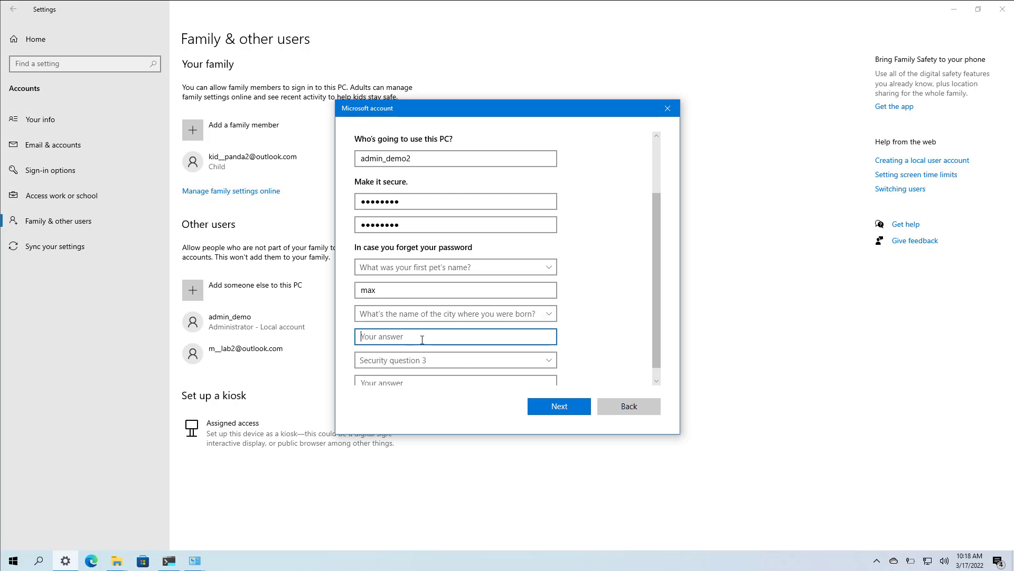
Step: Answer the childhood nickname security question and finish creating the account
left_click(422, 360)
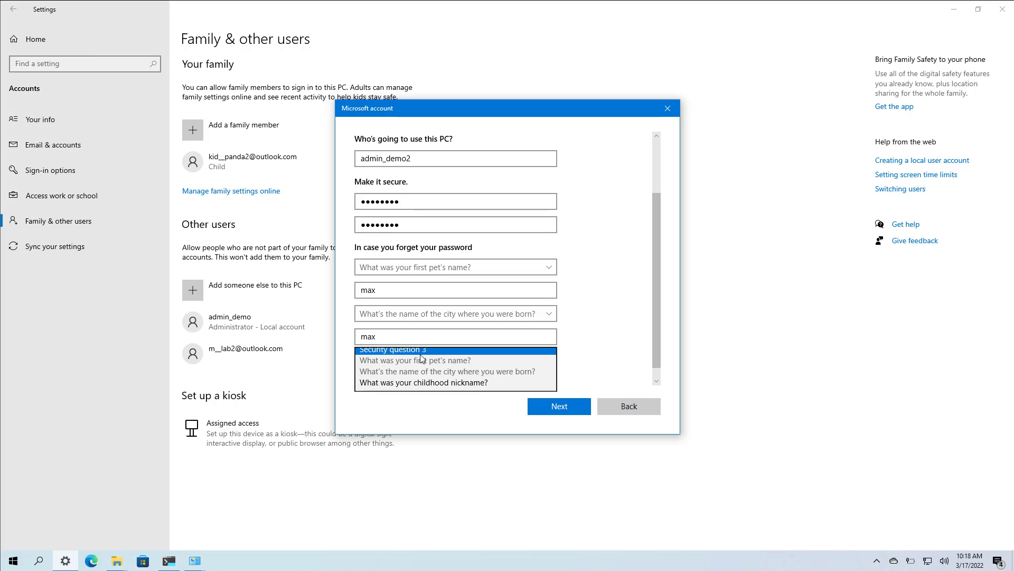
left_click(417, 384)
left_click(420, 377)
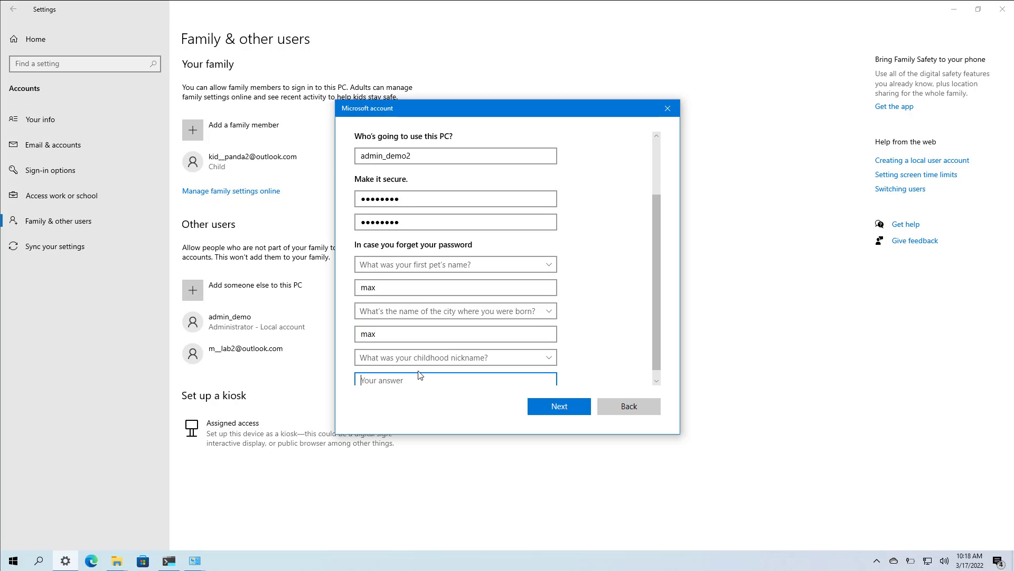
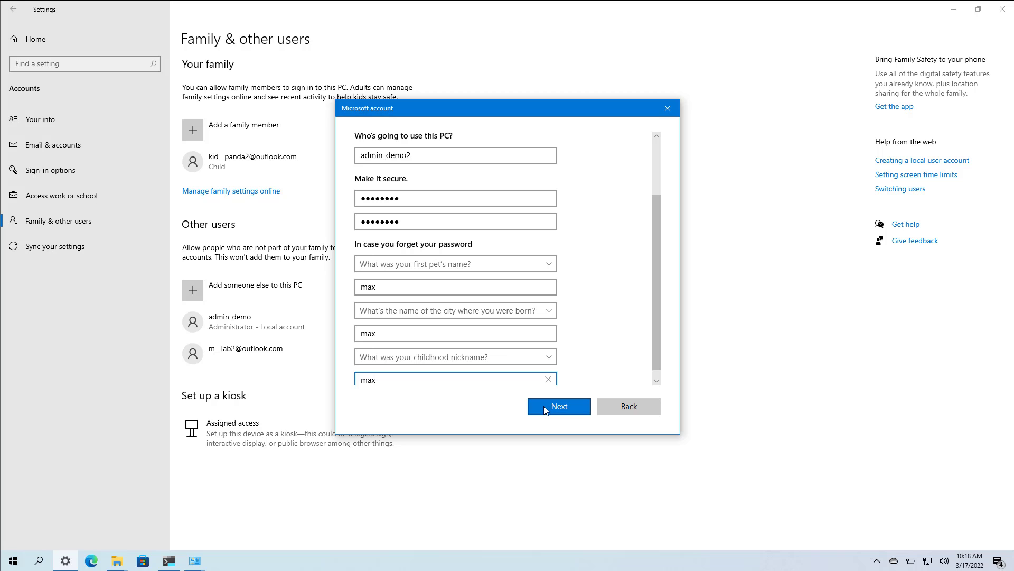
left_click(546, 410)
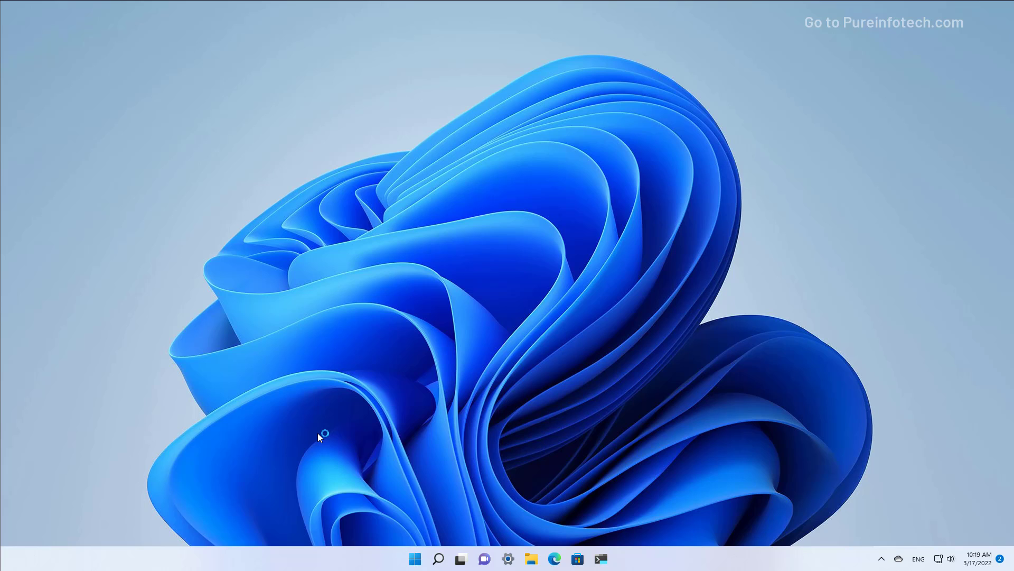
Step: Open Run and submit the path \\10.1.4.174\ShareOldPC
key("super")
type("se")
key("BackSpace")
key("BackSpace")
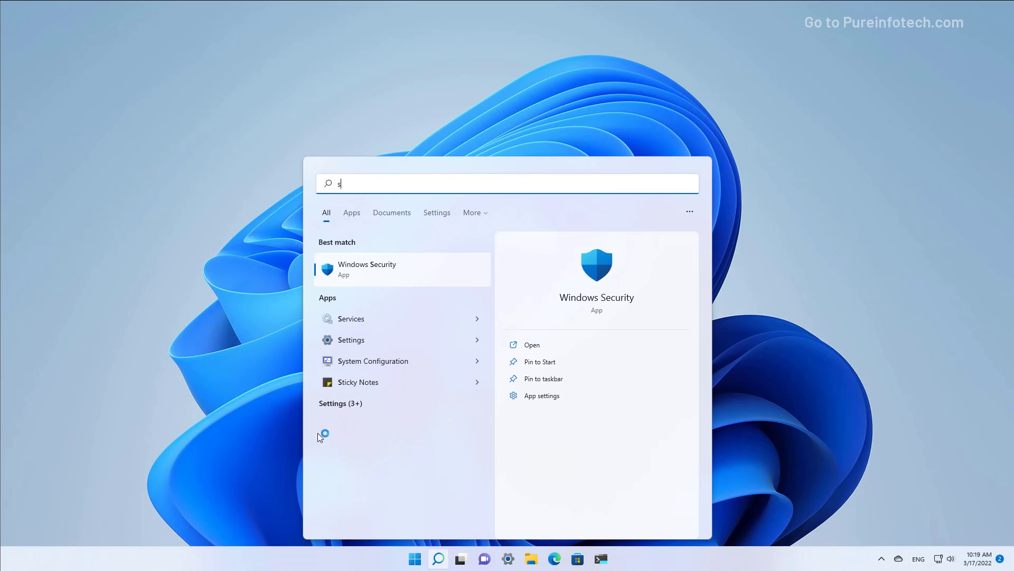
type("r")
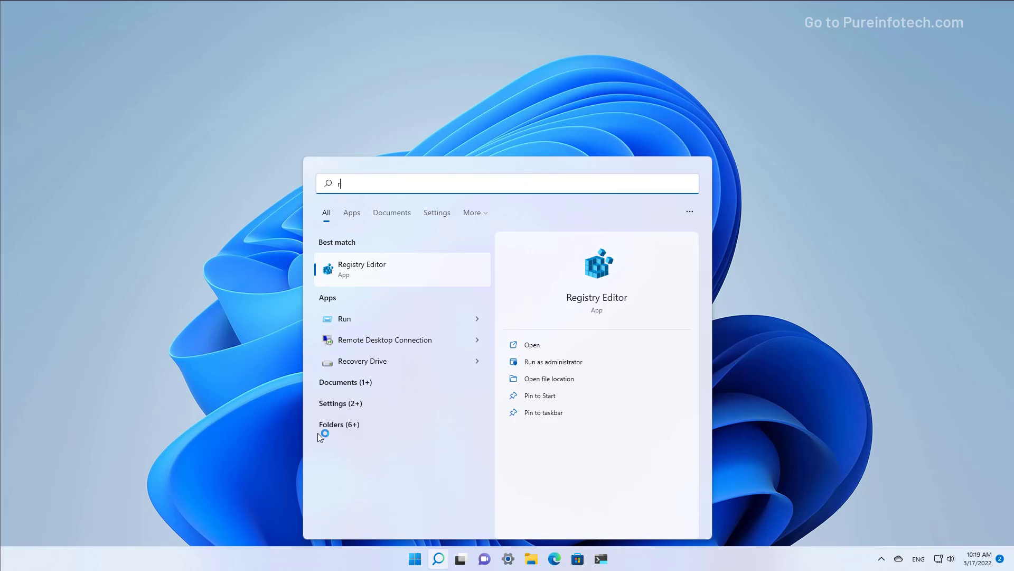
type("un")
key("Return")
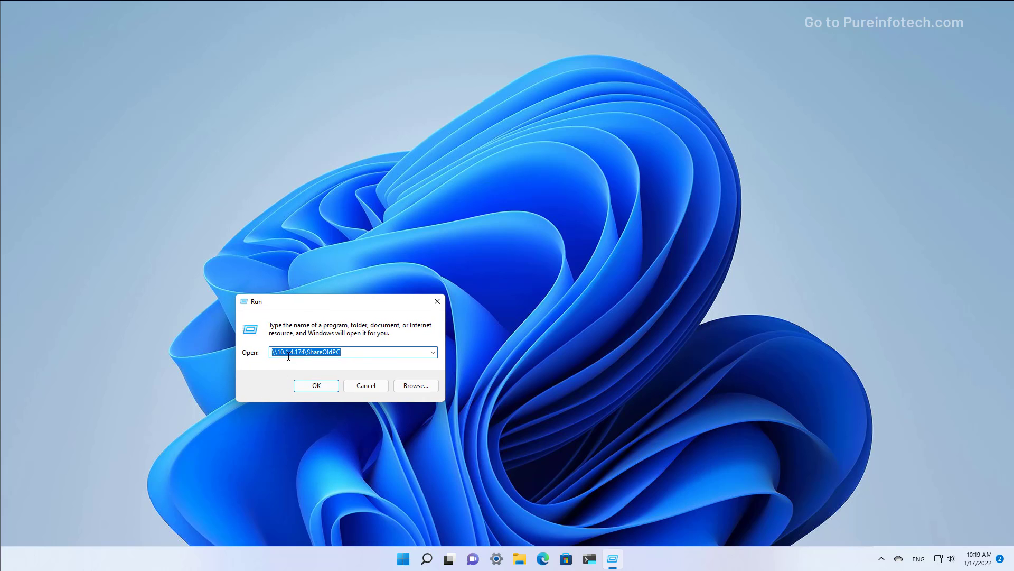
left_click(288, 353)
double_click(272, 353)
left_click(323, 387)
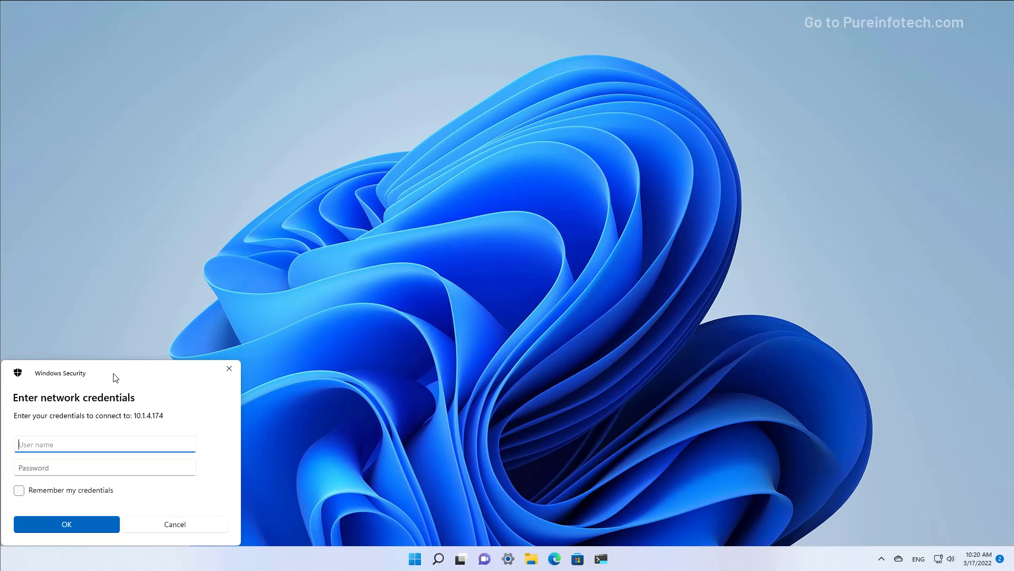
Step: Sign in to 10.1.4.174 as admin_demo2 with the account password
type("admin_demo2")
key("Tab")
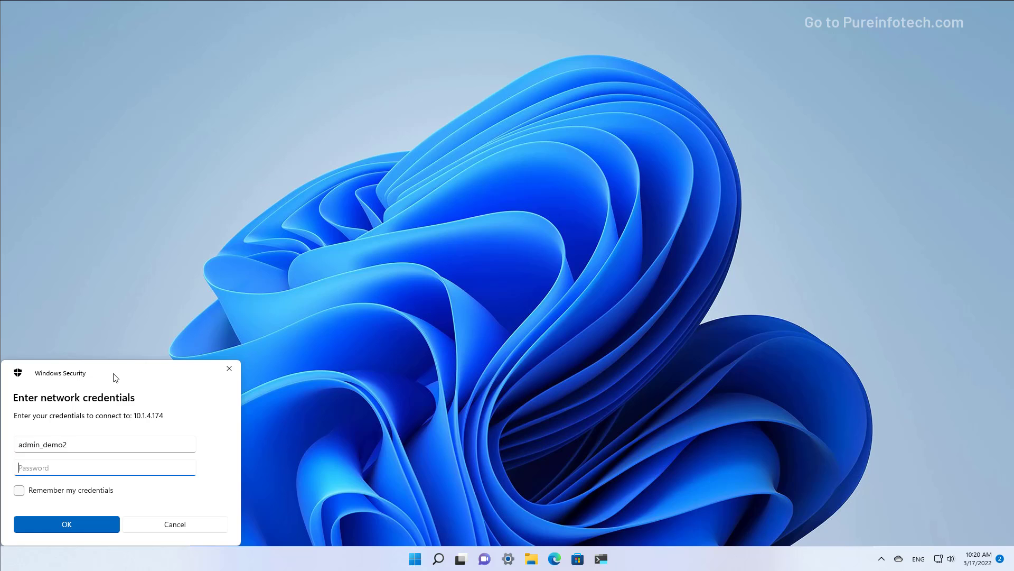
type("*********")
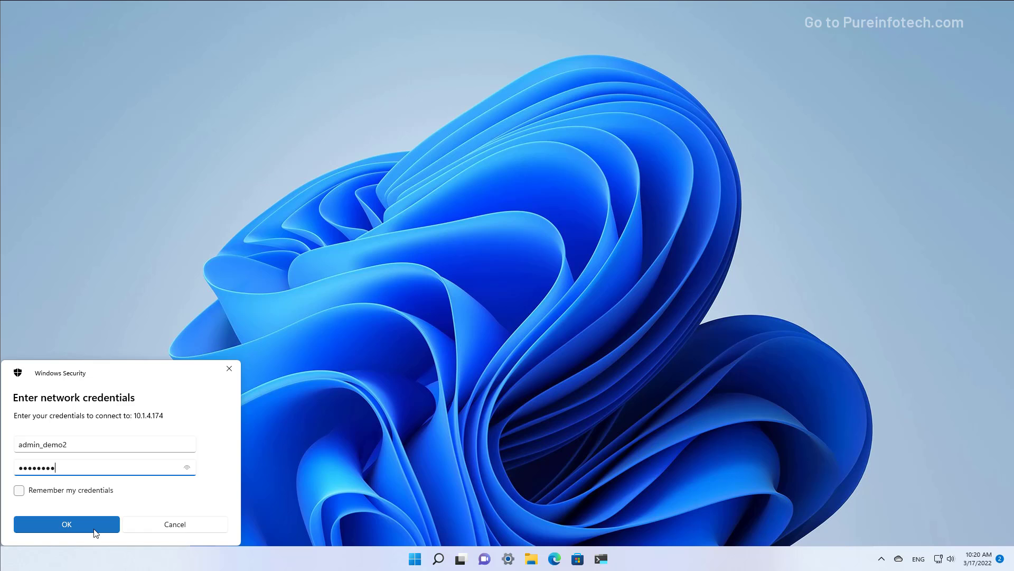
left_click(98, 526)
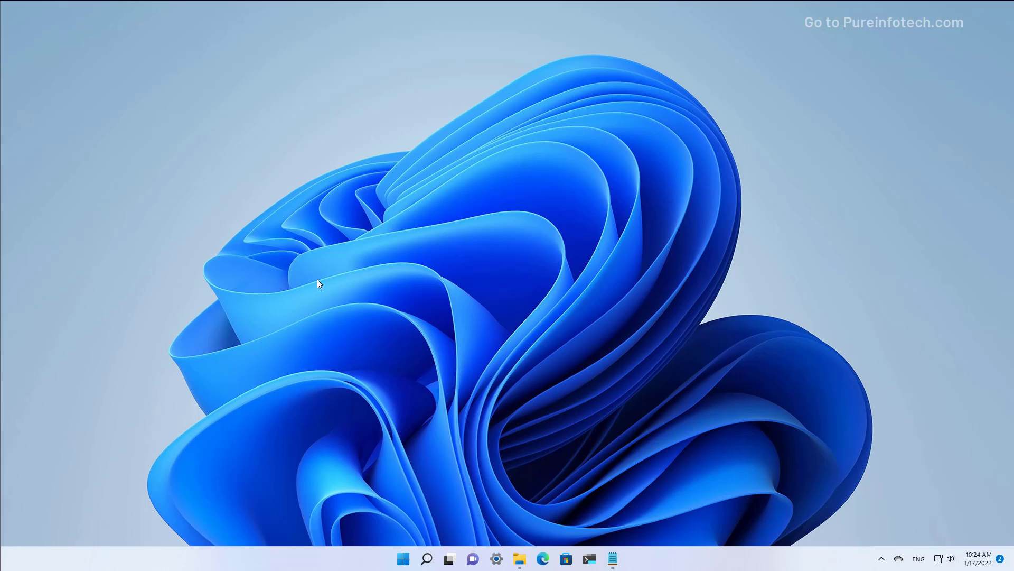
Step: Run Terminal Preview as administrator, then bring the Notepad holding the robocopy command forward
key("super")
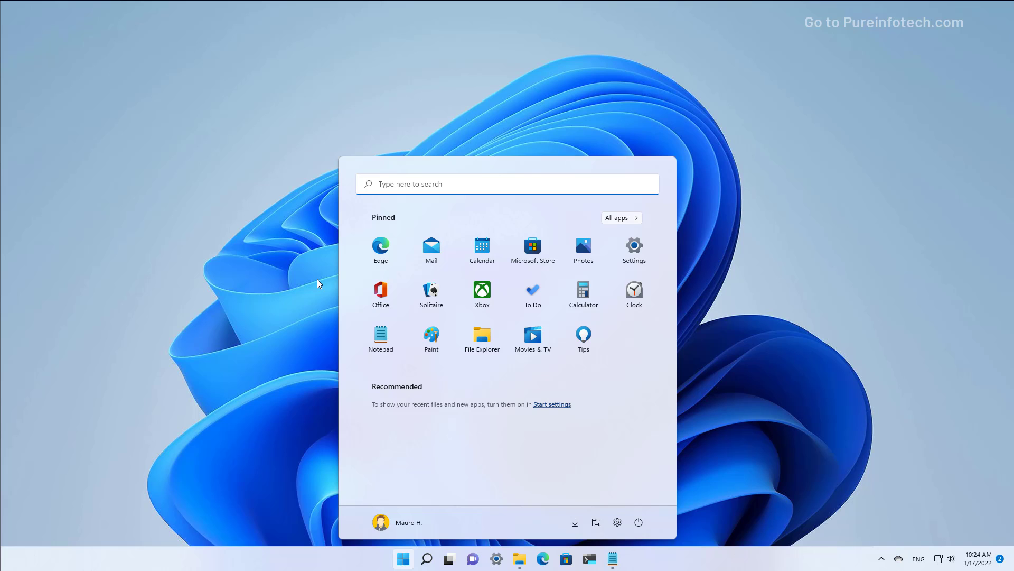
type("te")
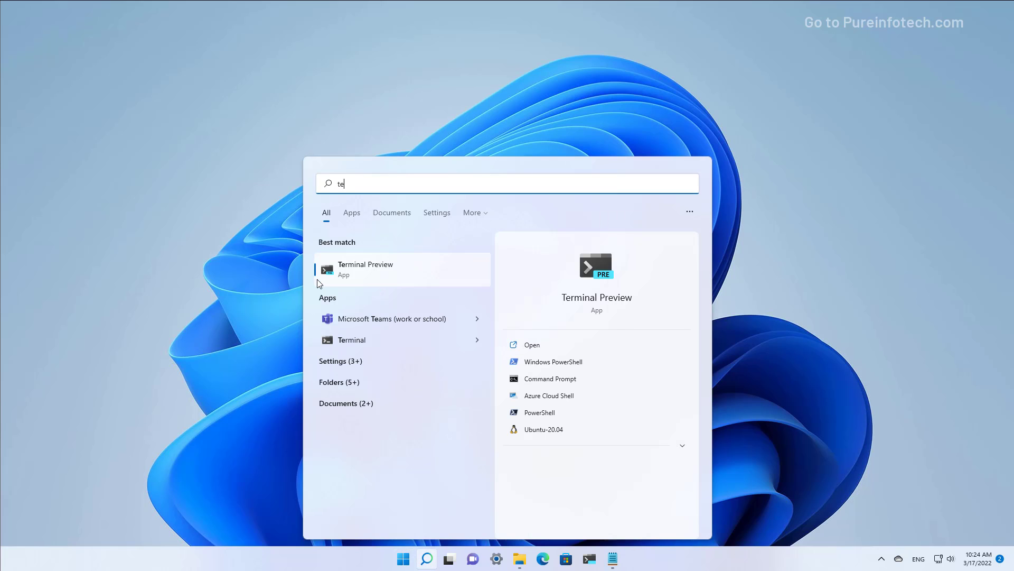
type("r")
right_click(382, 275)
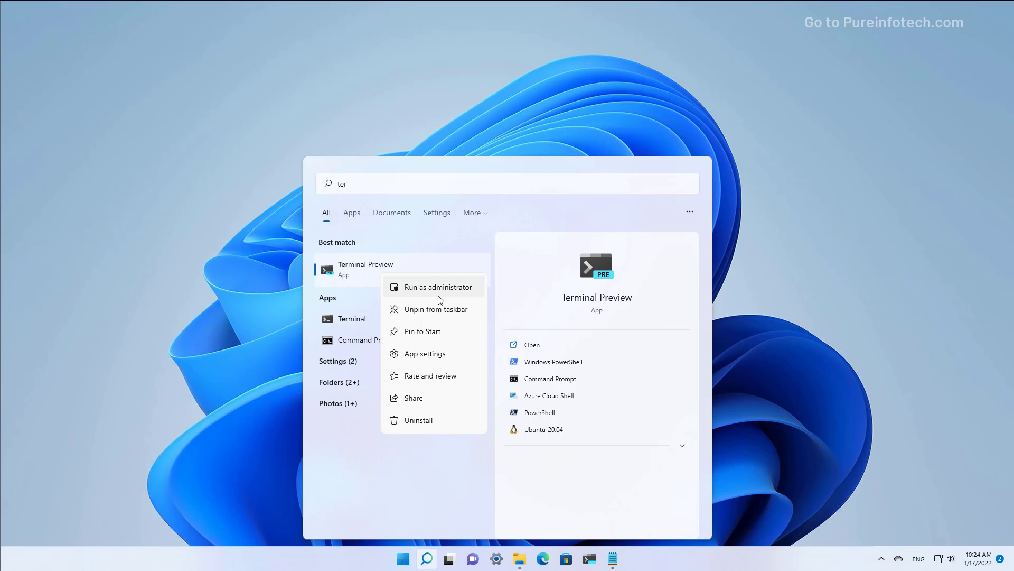
left_click(441, 288)
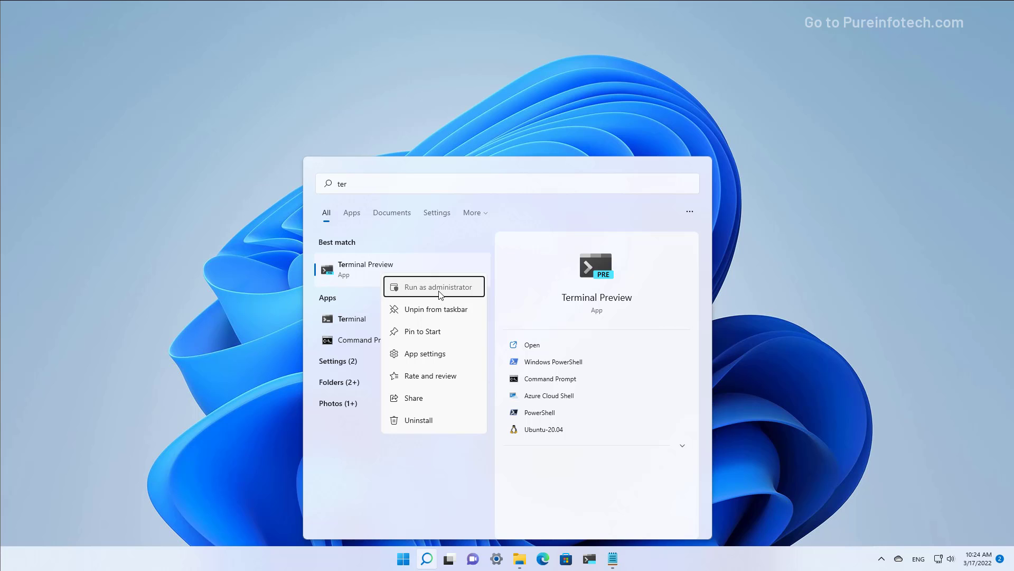
left_click(439, 363)
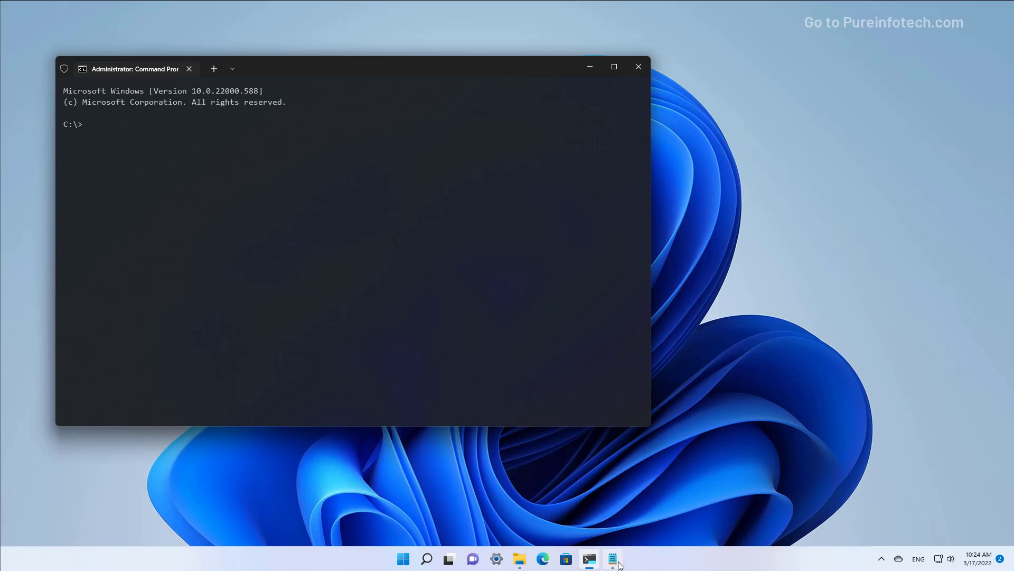
left_click(614, 560)
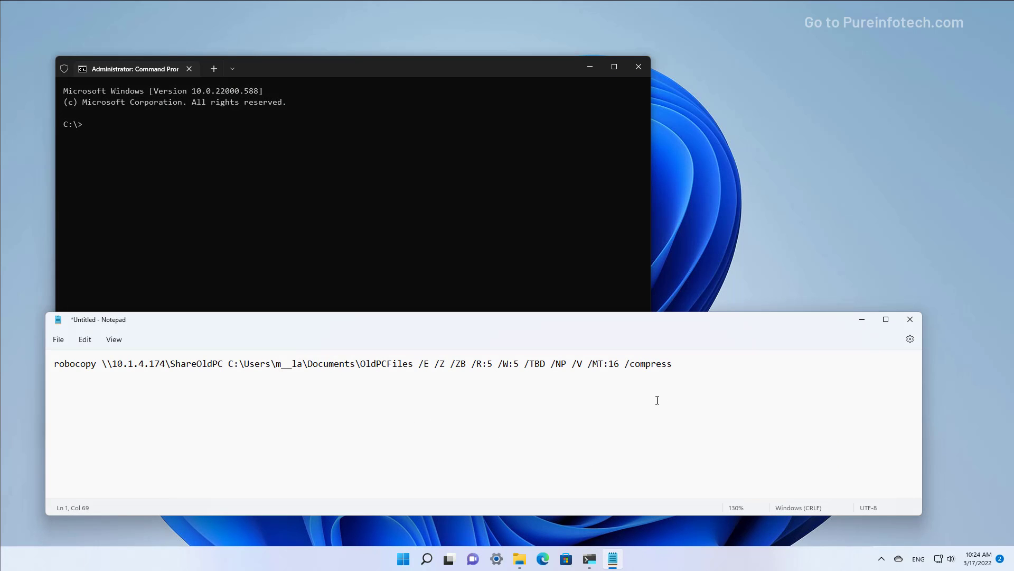
Step: Paste the robocopy command from Notepad into the admin terminal and widen it to one line
left_click_drag(674, 365, 84, 369)
key("super+c")
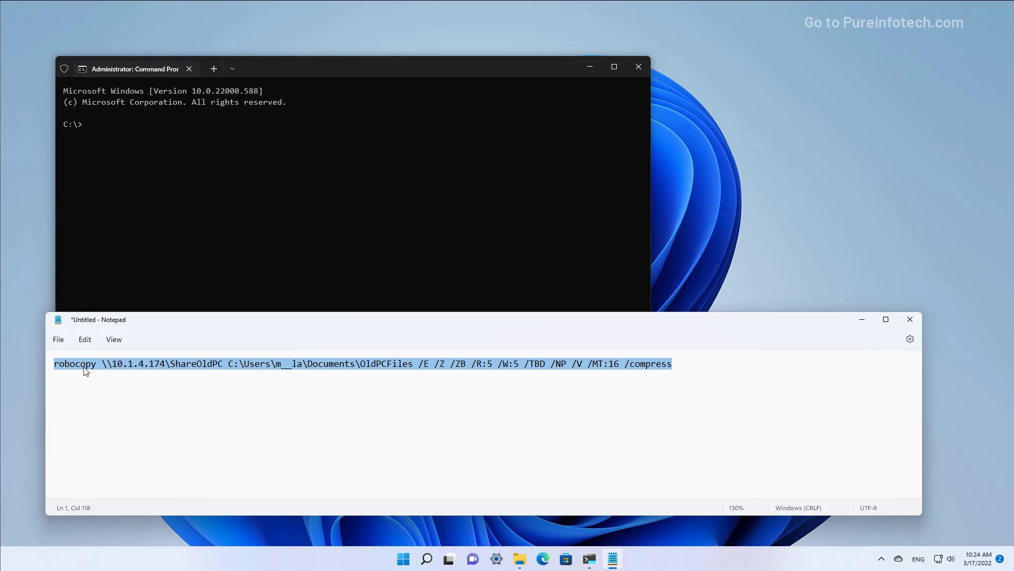
right_click(84, 369)
left_click(130, 203)
left_click(862, 319)
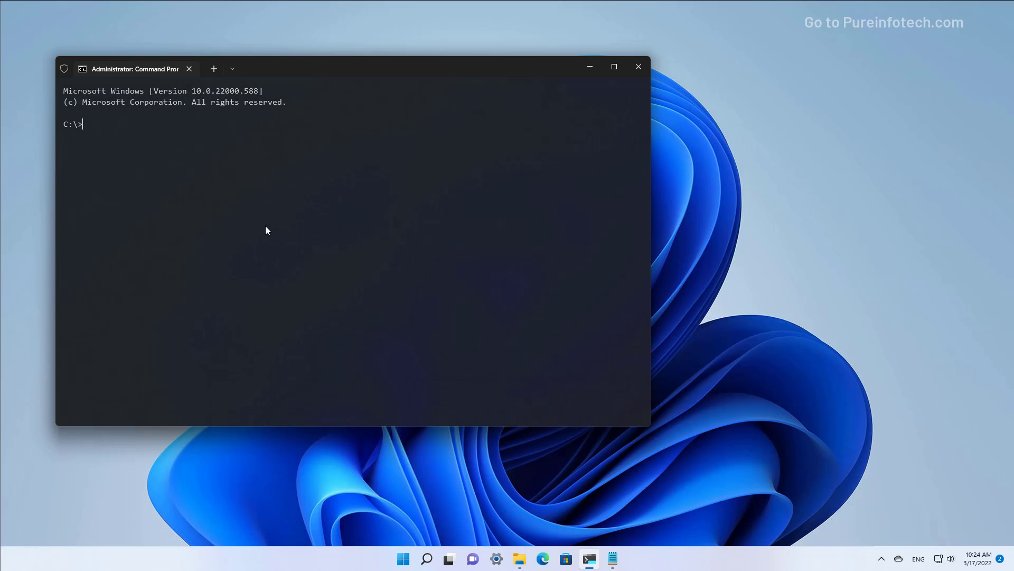
right_click(220, 199)
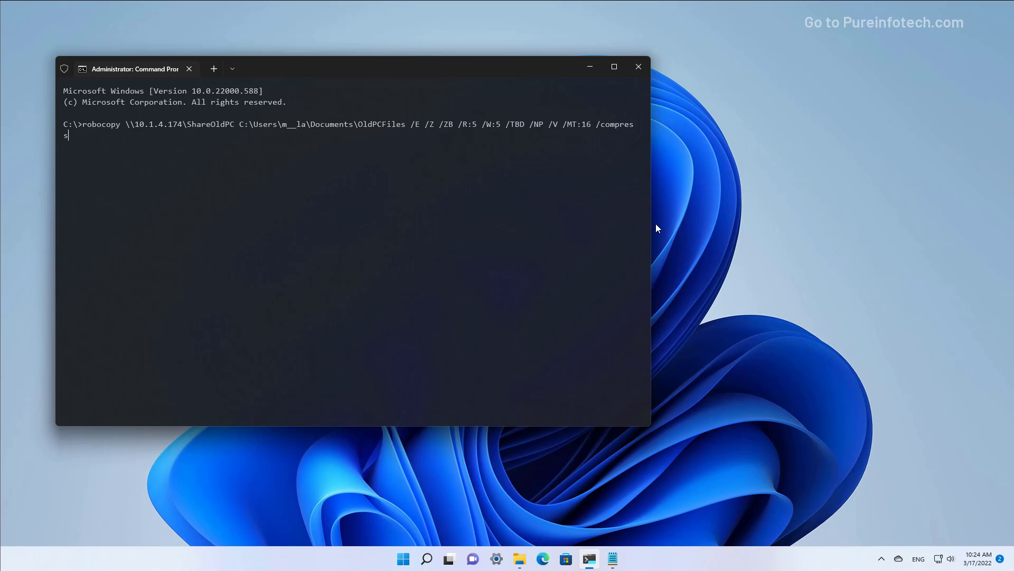
left_click_drag(653, 225, 800, 226)
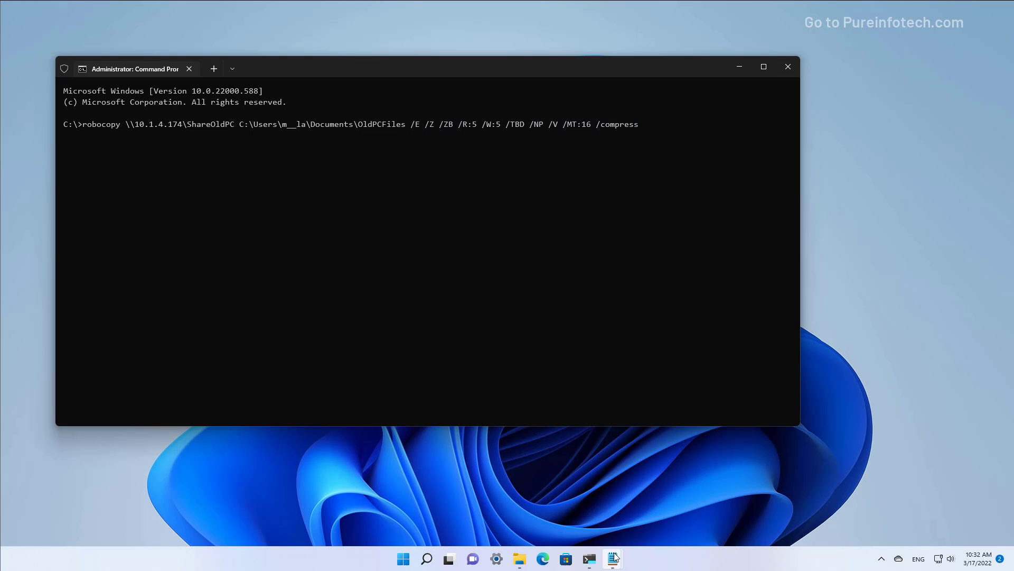
Step: Bring the robocopy switch notes forward and point out the /Z, /R:5 and /V explanations
mouse_move(613, 559)
left_click(672, 516)
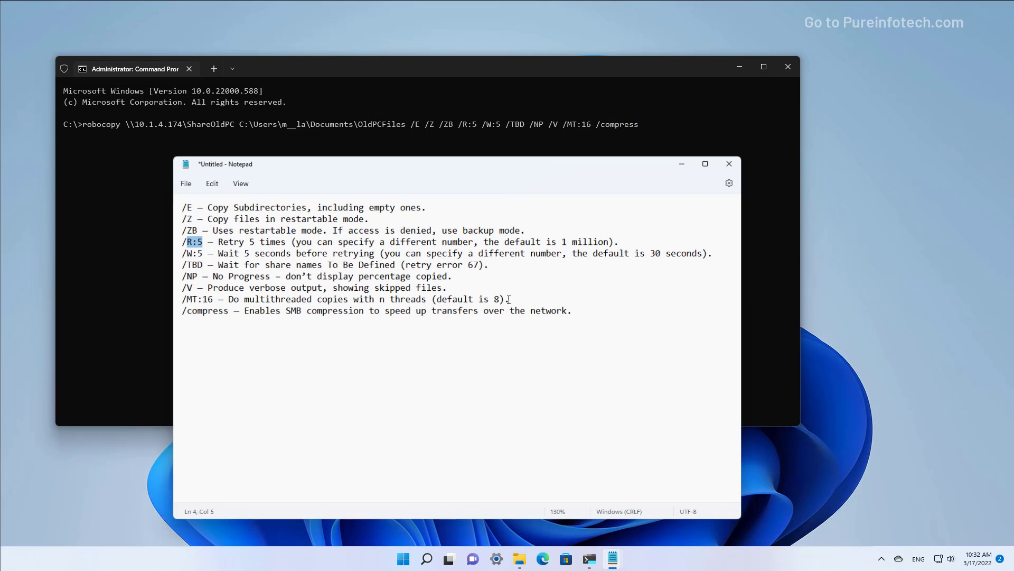
left_click(205, 214)
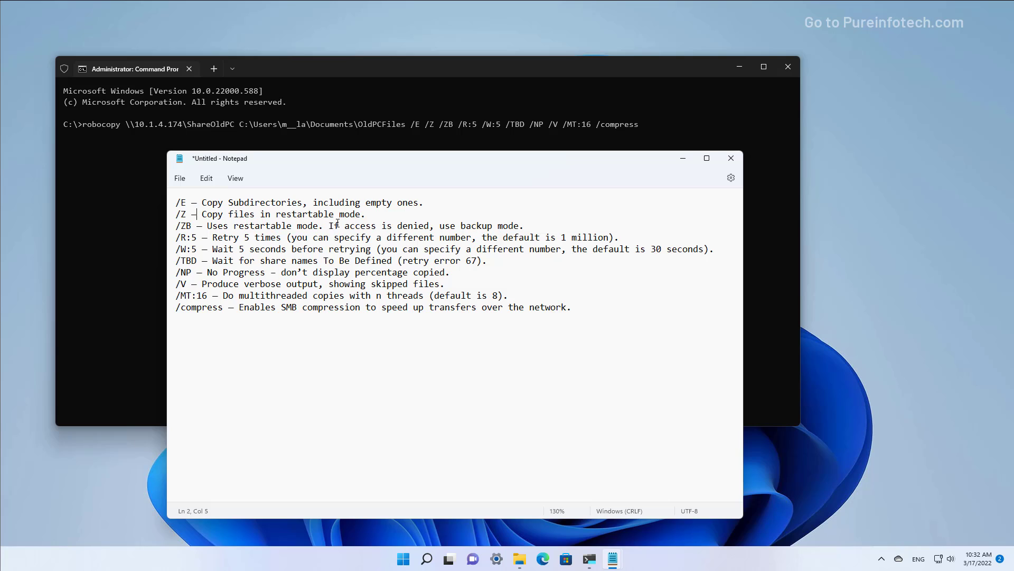
left_click(212, 238)
left_click_drag(174, 284, 187, 284)
left_click_drag(180, 295, 258, 301)
key("shift+Right")
key("shift+Right")
key("shift+Right")
key("shift+Right")
key("shift+Right")
key("shift+Right")
key("shift+Right")
key("shift+Right")
key("shift+Right")
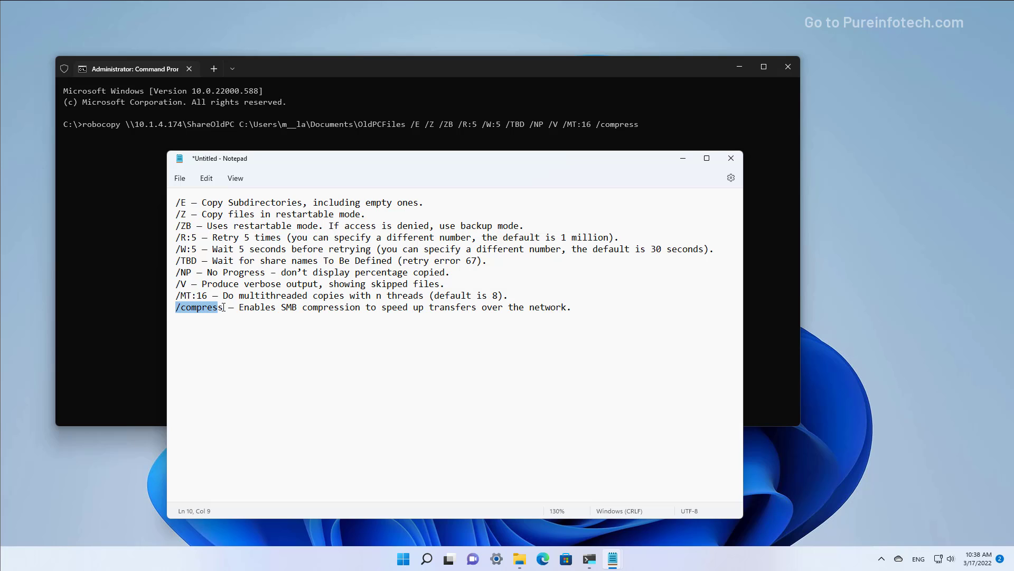
left_click(244, 336)
Step: Run the pasted robocopy command, which fails with error 1326
left_click(304, 345)
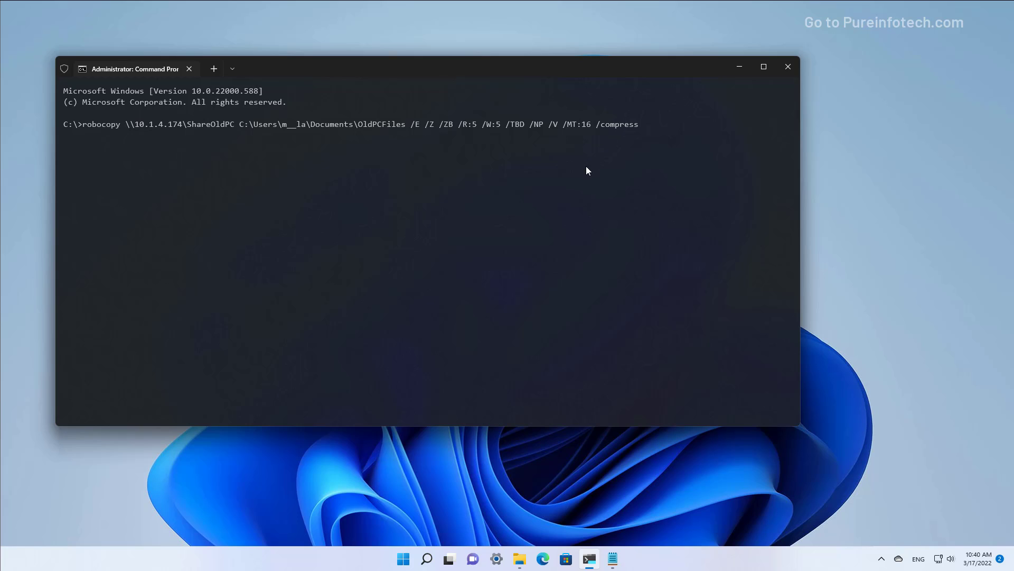
key("Return")
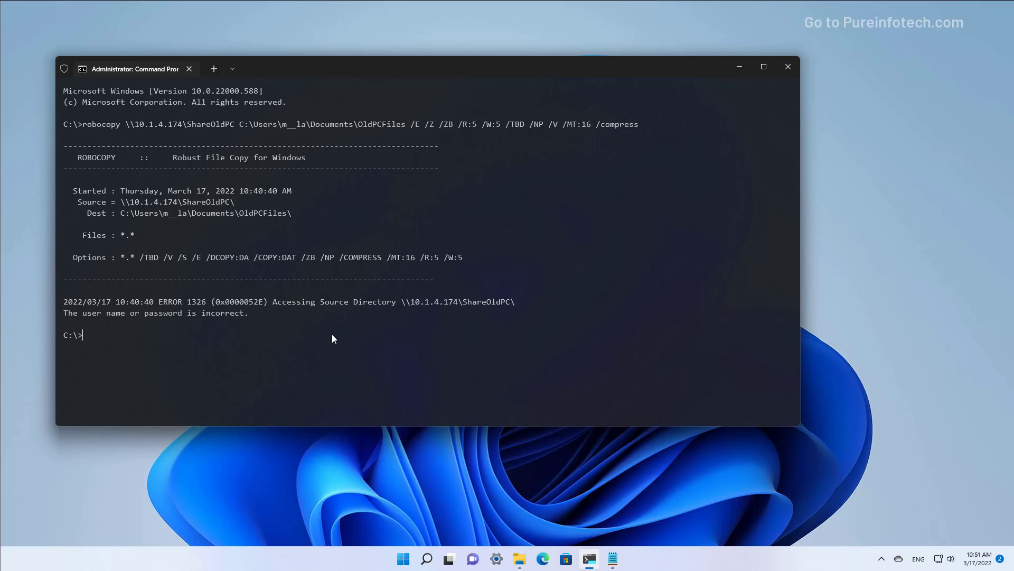
Step: Open Credential Manager's Windows Credentials and start adding a new Windows credential
key("super")
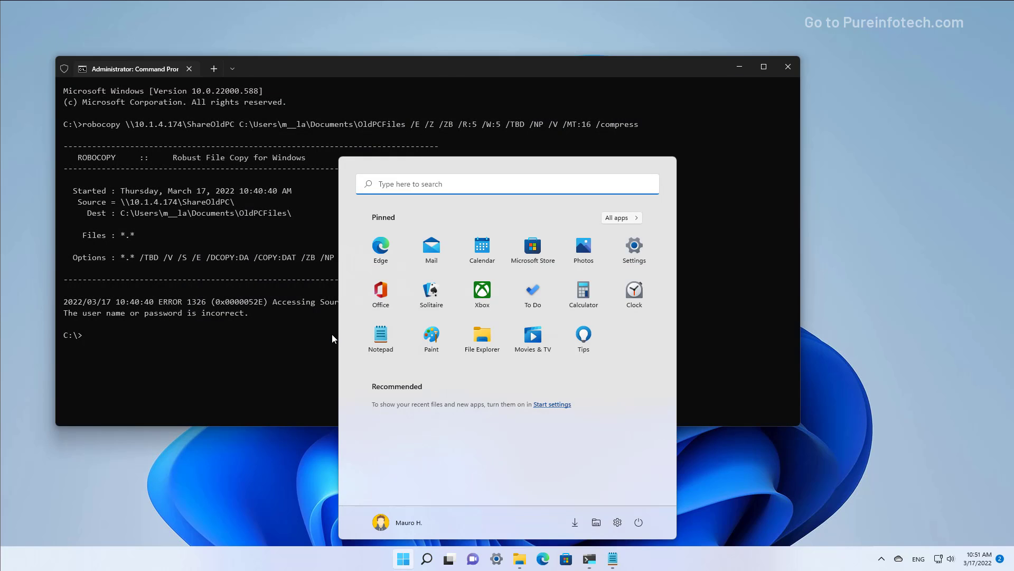
type("cred")
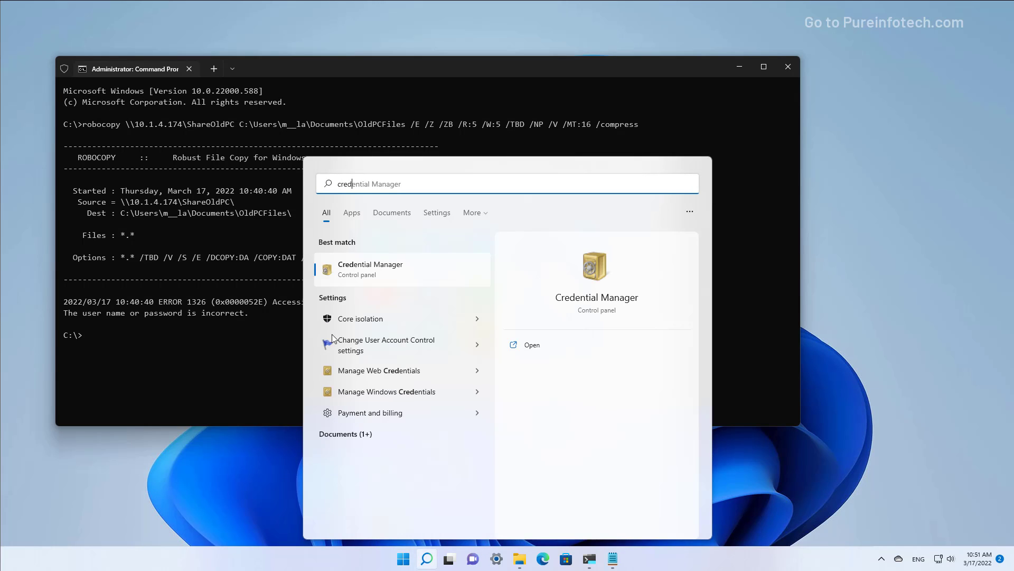
left_click(347, 269)
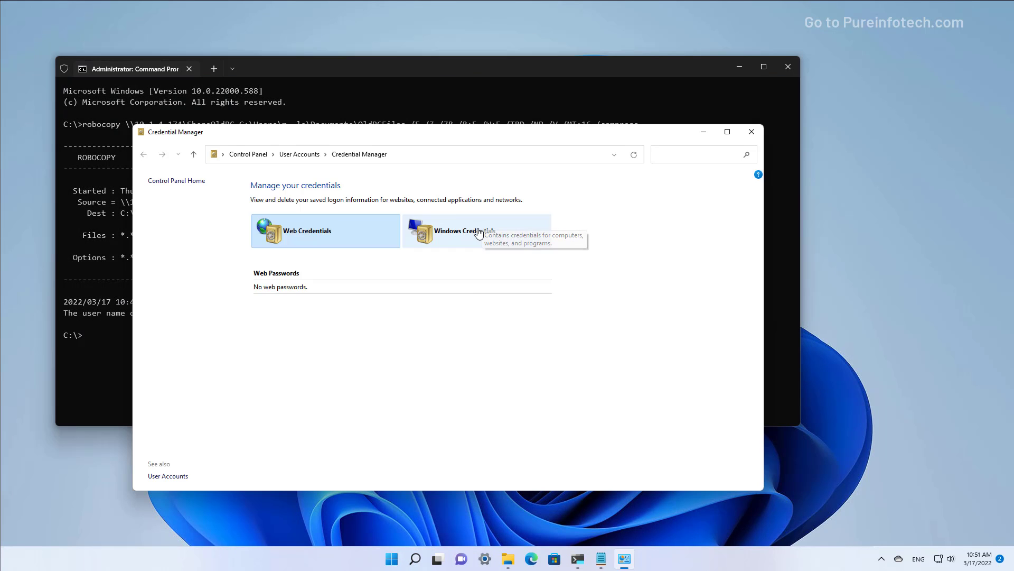
left_click(478, 233)
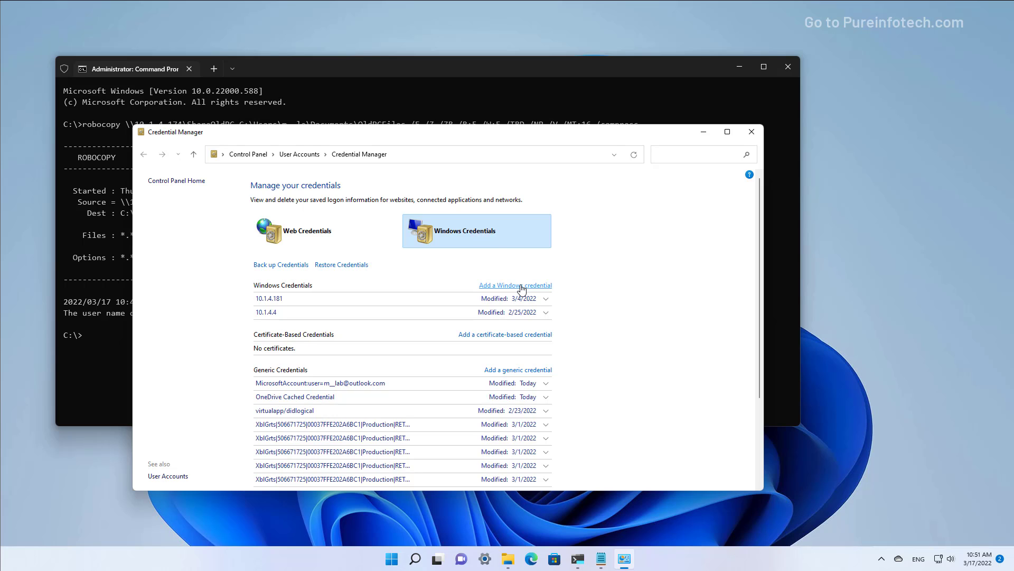
left_click(521, 286)
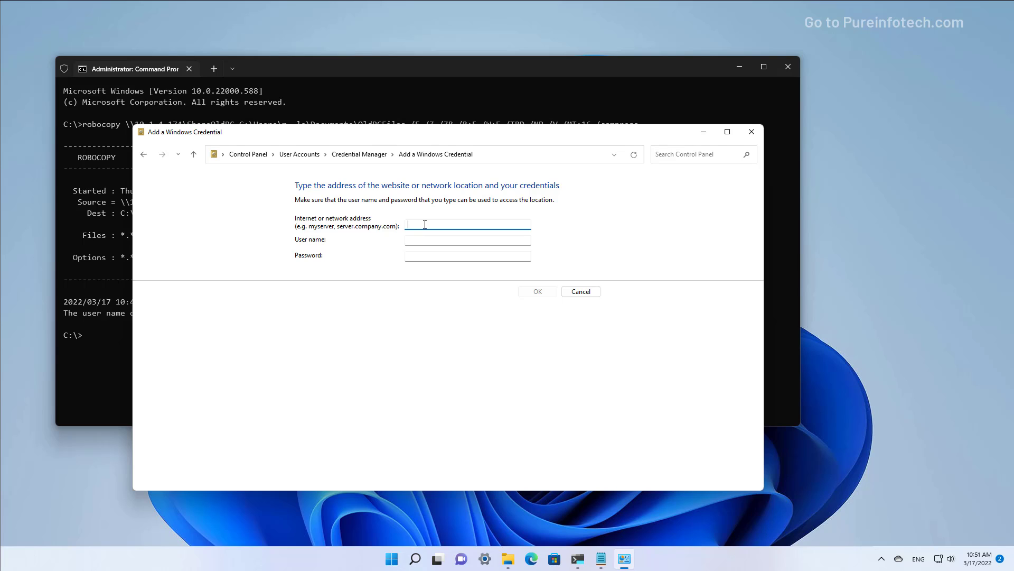
Step: Save a credential for 10.1.4.174 with user name admin_demo and its password
type("10.1.4.174")
left_click(424, 242)
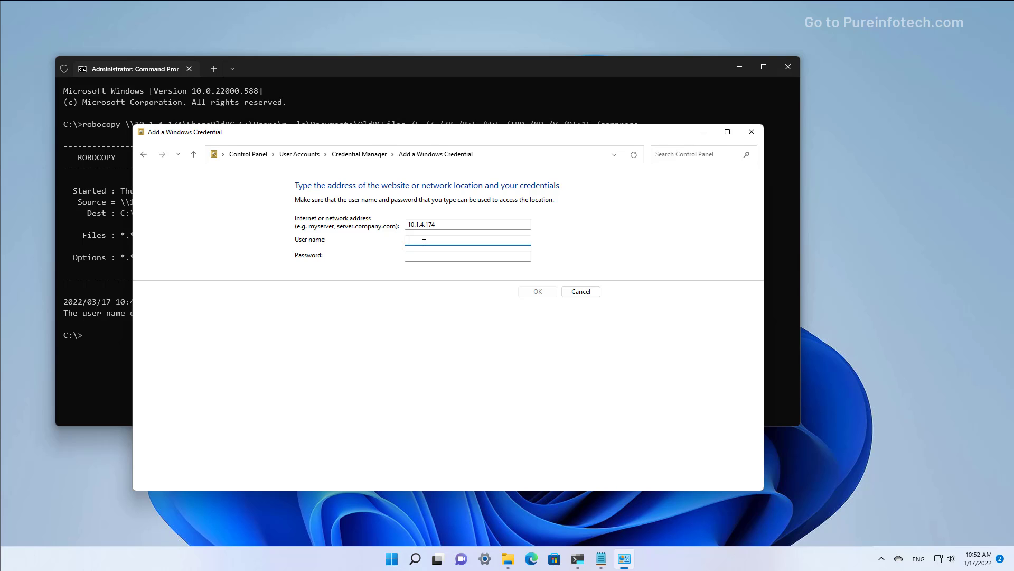
type("admin_demo2")
key("Tab")
type("•")
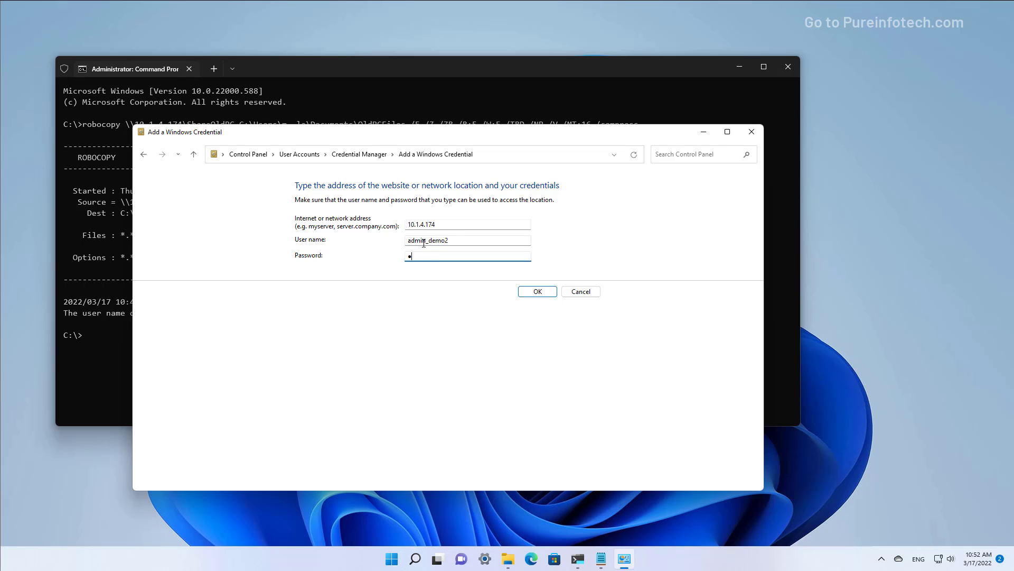
type("•••••••")
left_click(538, 291)
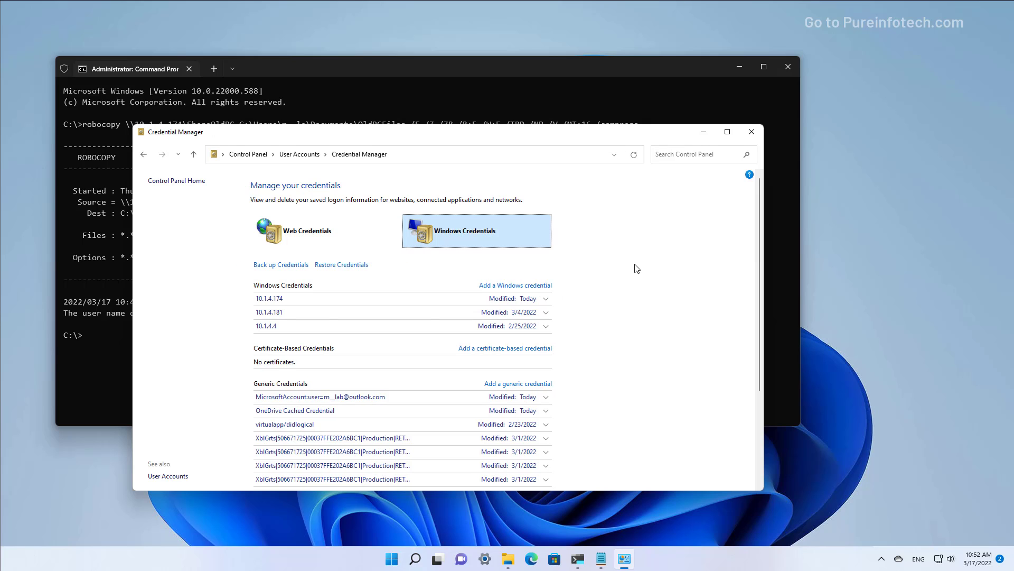
Step: Clear the Command Prompt and rerun the robocopy copy from \\10.1.4.174\ShareOldPC into Documents\OldPCFiles
left_click(703, 132)
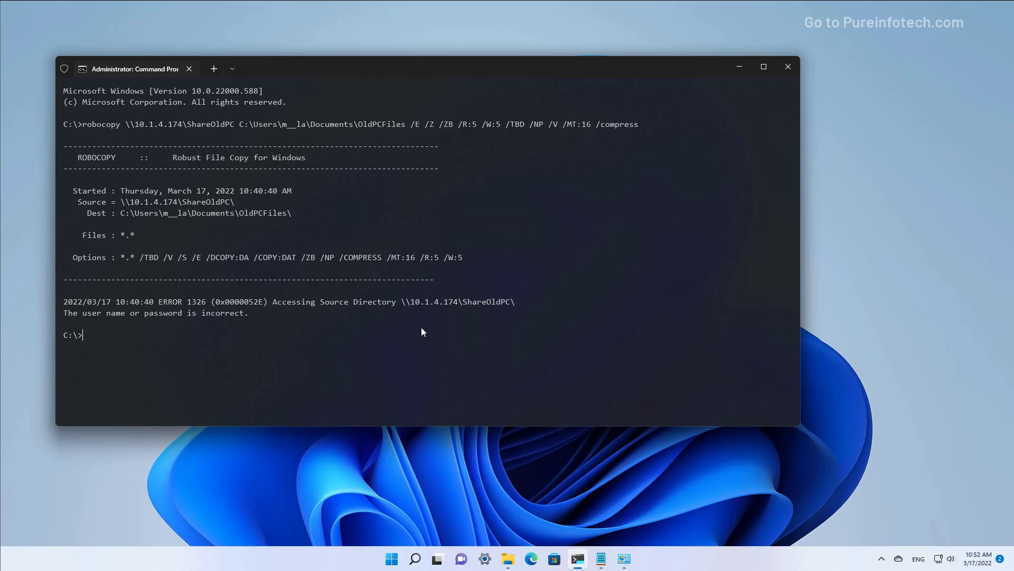
type("cls")
key("Return")
type("robocopy \\\\10.1.4.174\\ShareOldPC C:\\Users\\m__la\\Documents\\OldPCFiles /E /Z /ZB /R:5 /W:5 /TBD /NP /V /MT:16 /compress")
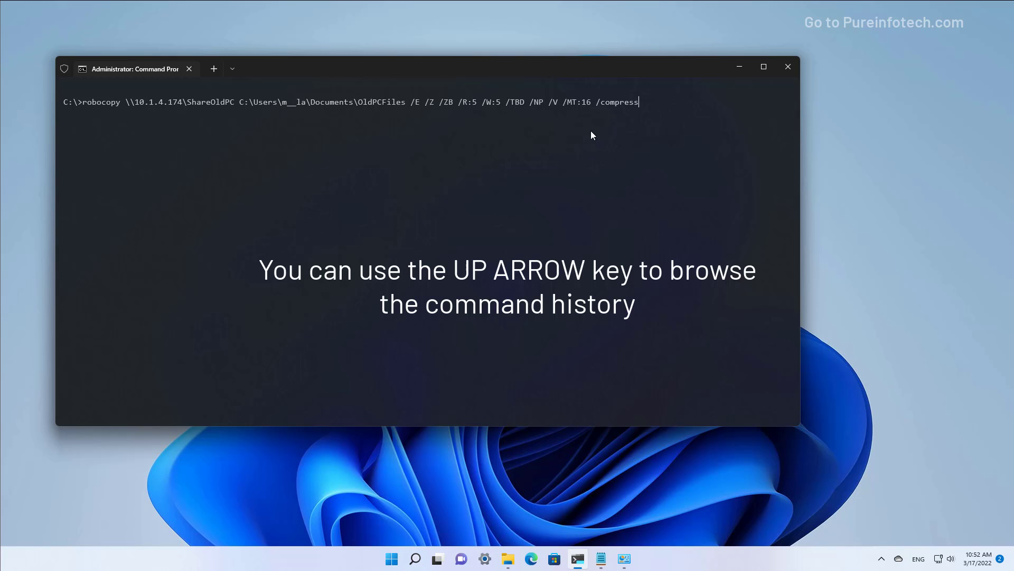
key("Return")
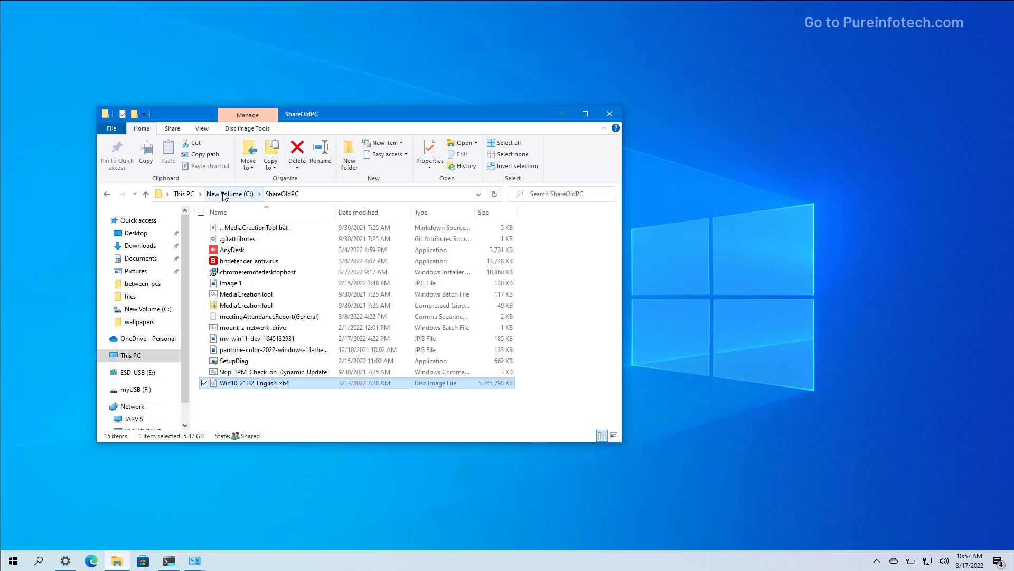
Step: Remove network access and stop sharing the ShareOldPC folder on the C: drive
left_click(229, 193)
right_click(242, 272)
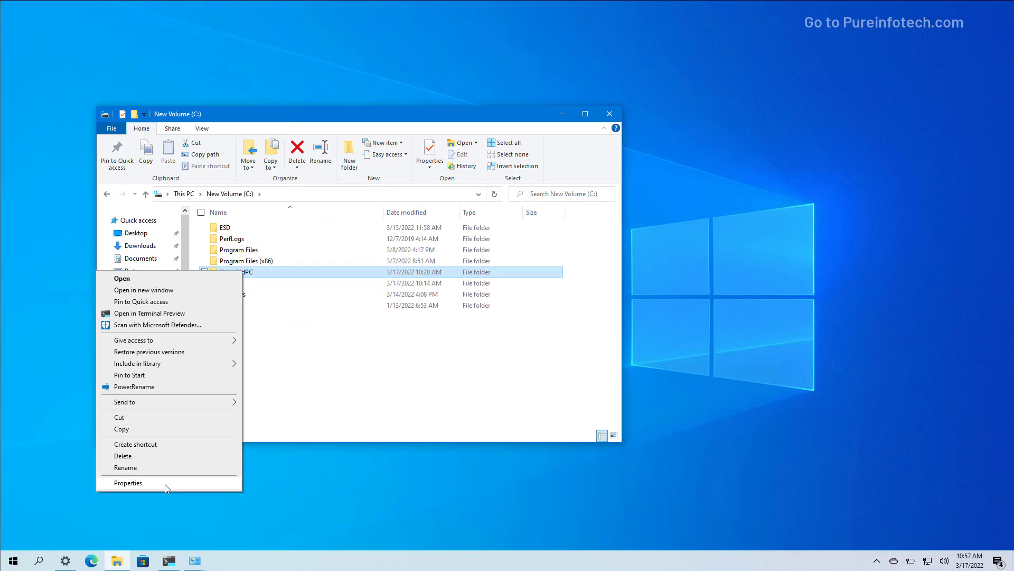
mouse_move(171, 344)
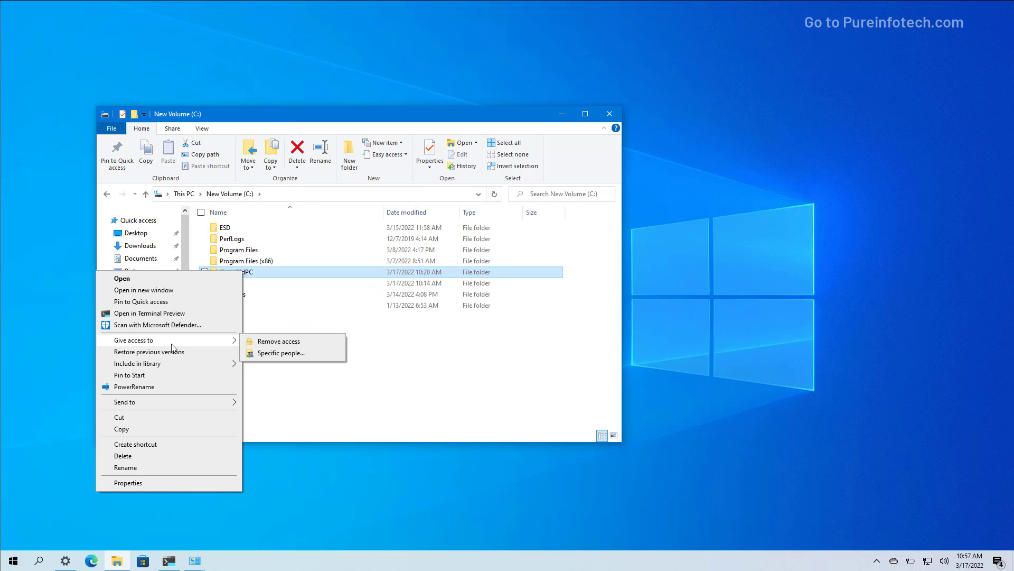
left_click(304, 342)
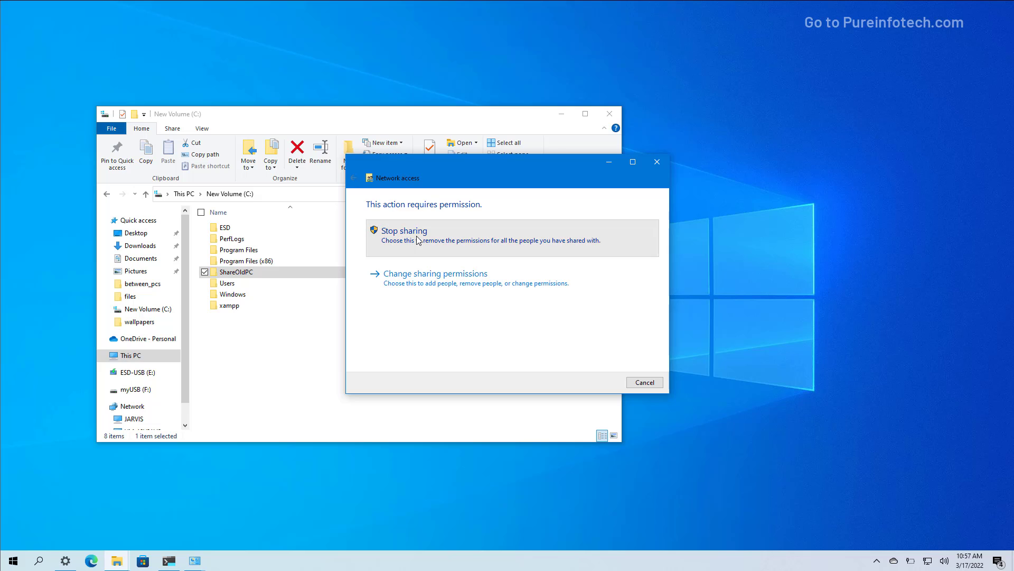
left_click(417, 240)
Step: Turn password protected sharing back on in Advanced sharing settings, save, and show the desktop
mouse_move(199, 564)
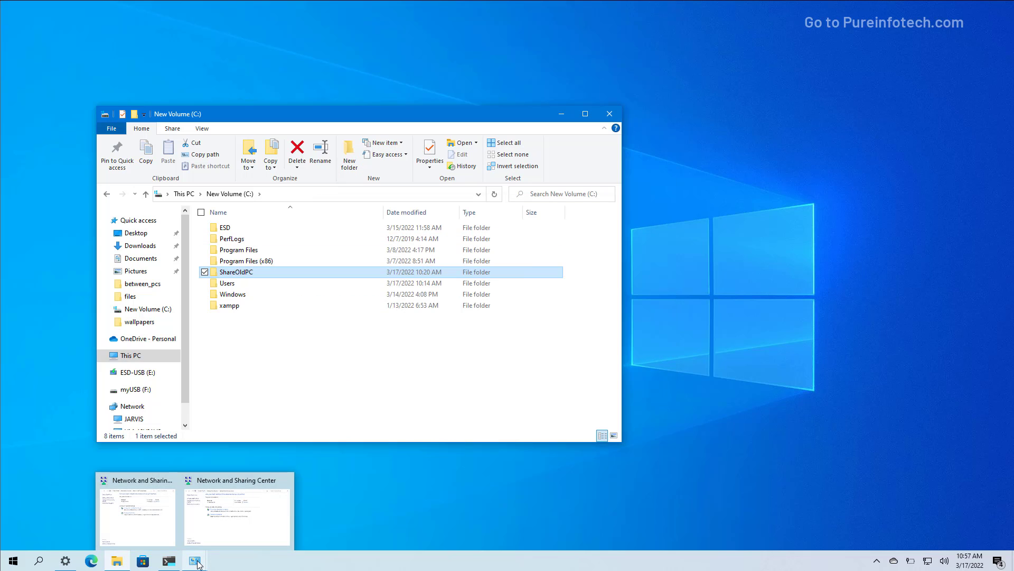
left_click(239, 523)
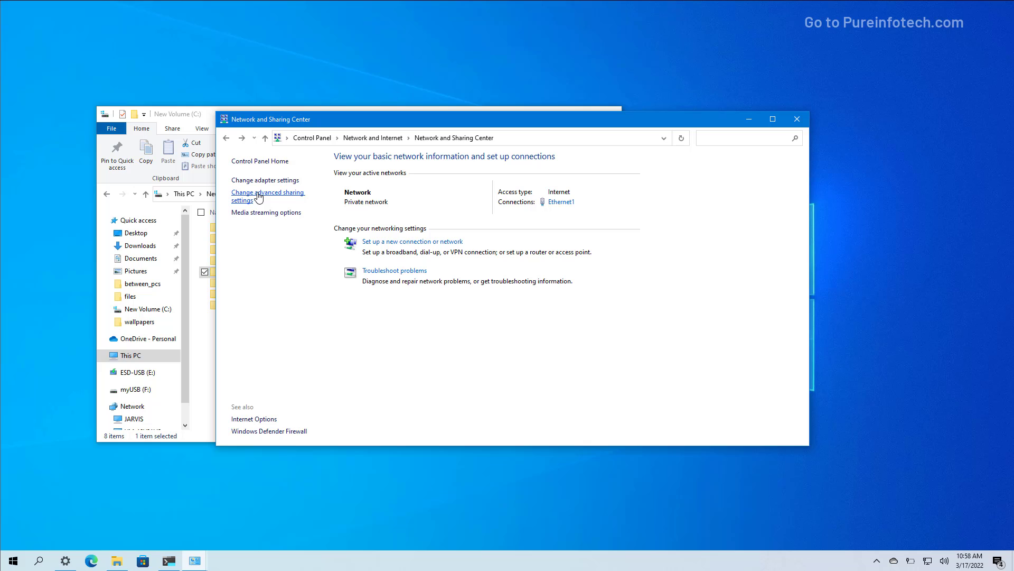
left_click(258, 197)
scroll(506, 332, "down", 10)
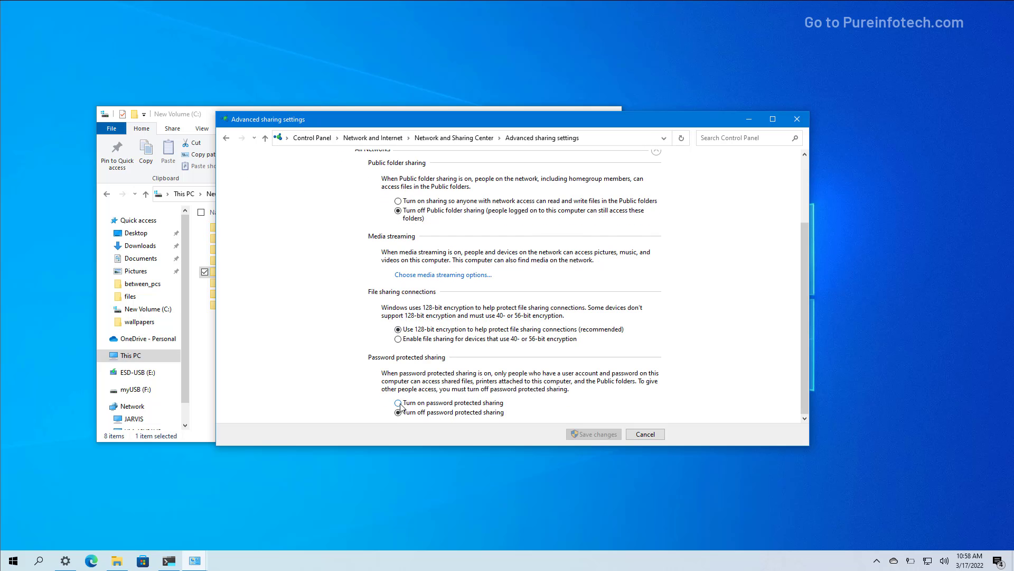
left_click(398, 403)
left_click(595, 434)
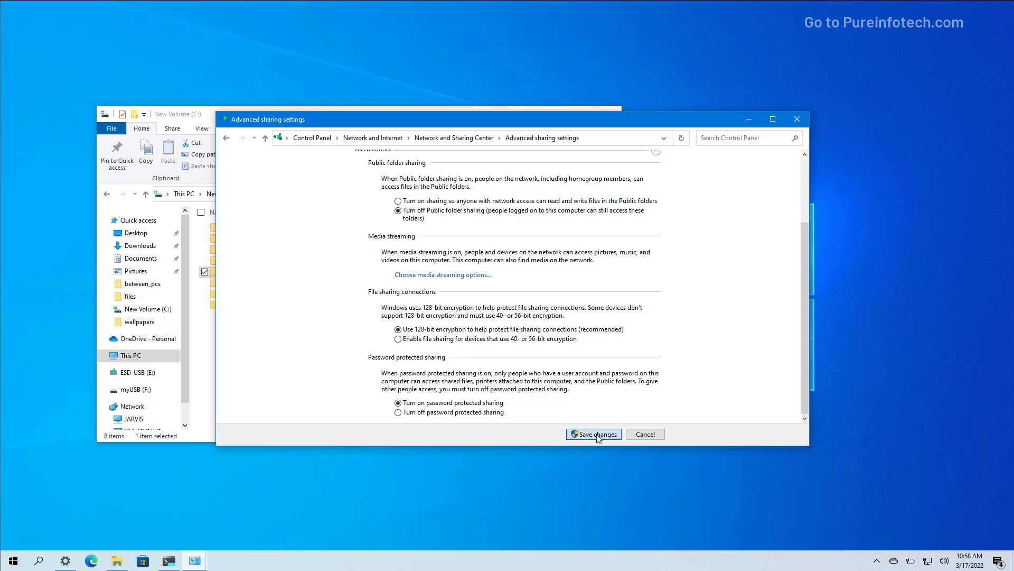
key("super+d")
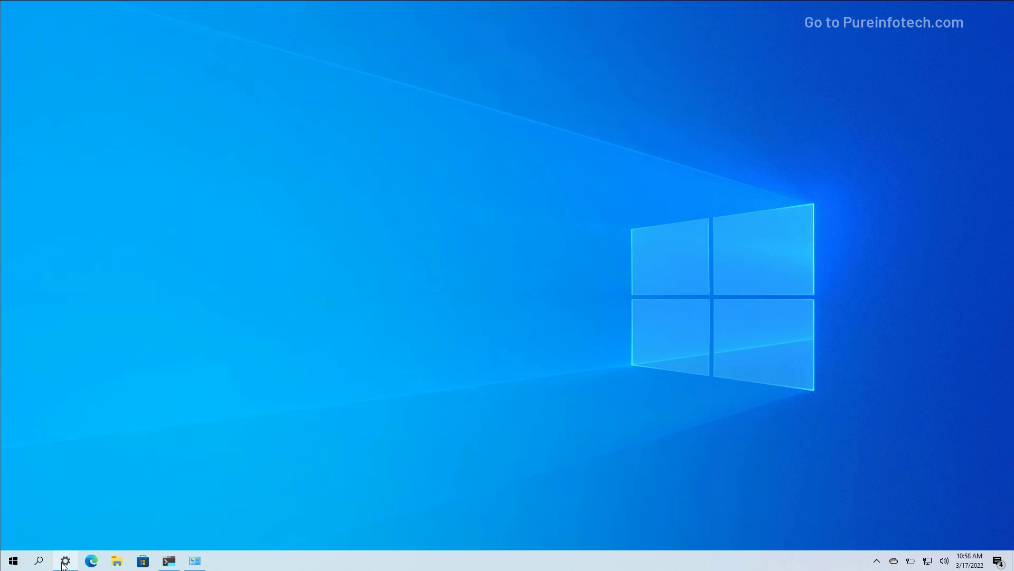
Step: Remove the extra local account under Other users, choosing Delete account and data
left_click(65, 561)
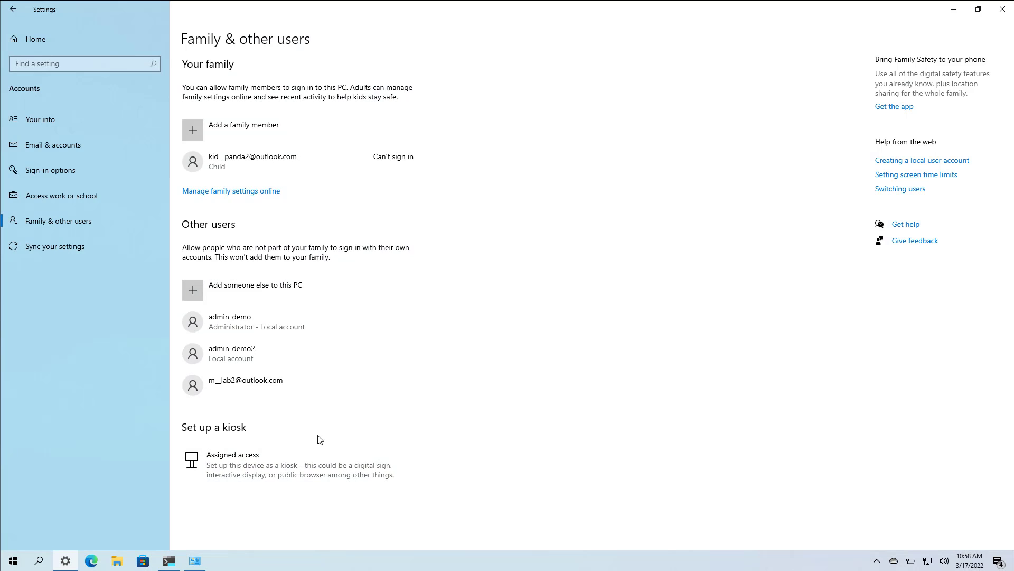
left_click(281, 349)
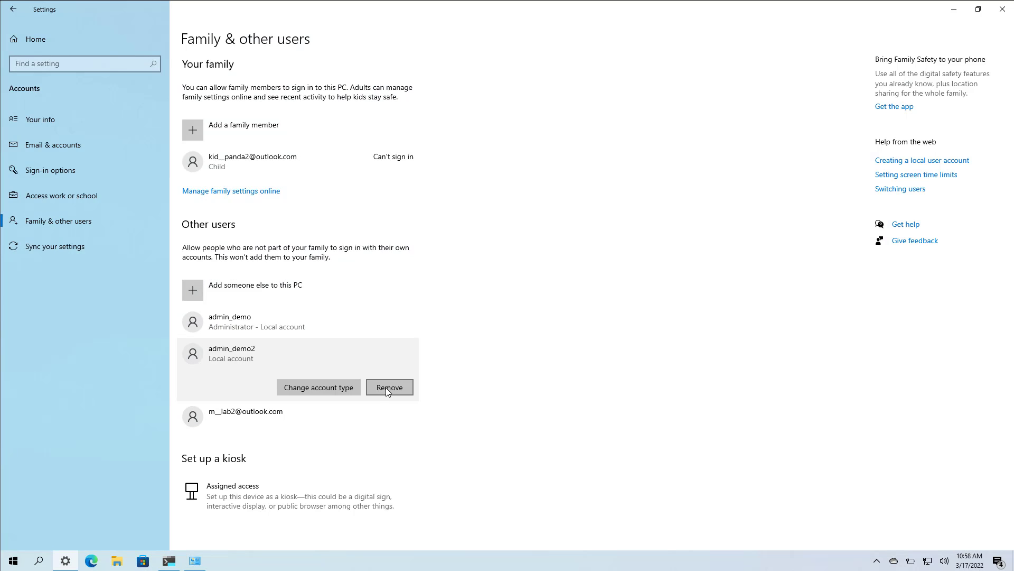
left_click(386, 388)
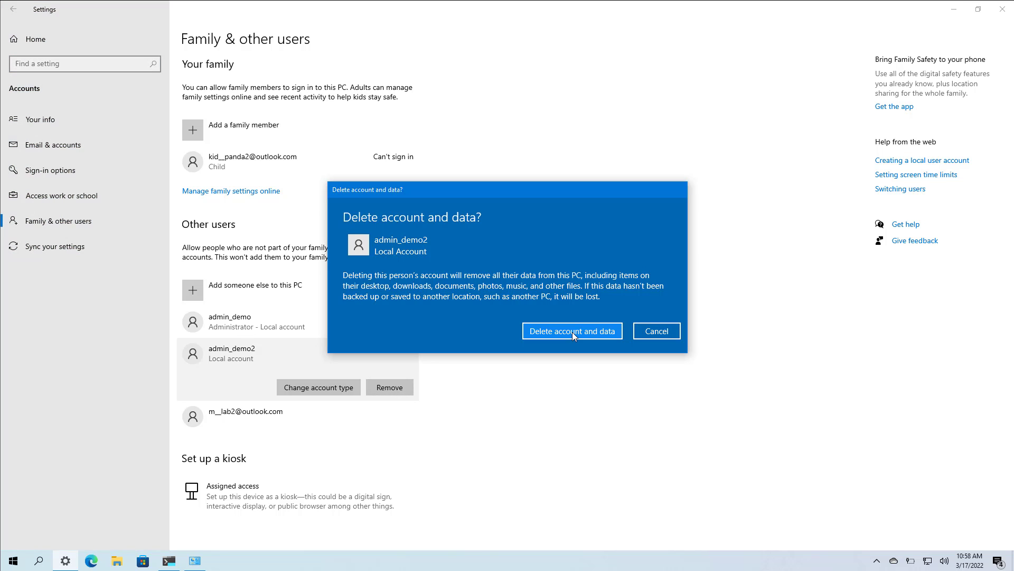
left_click(572, 332)
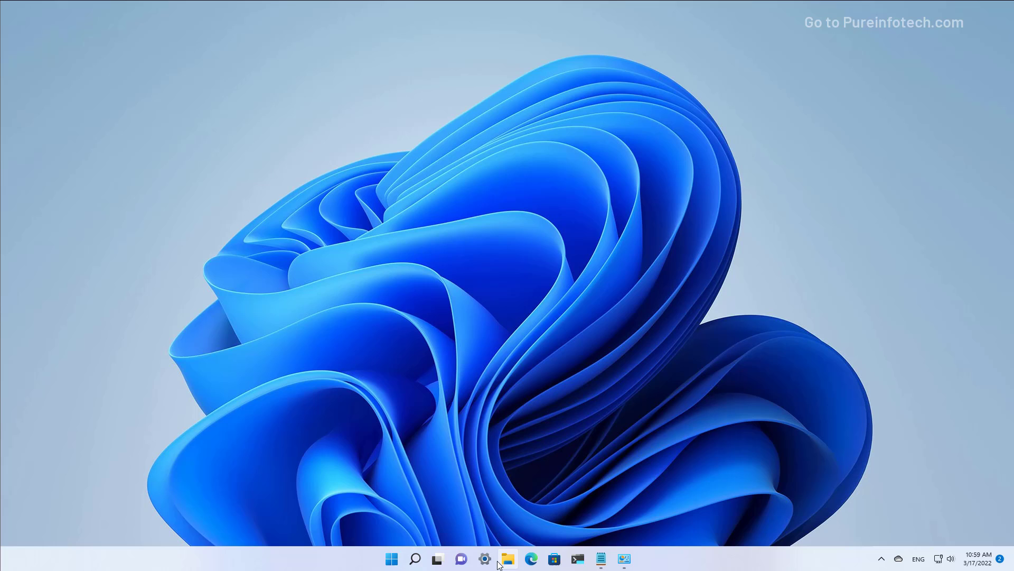
left_click(500, 562)
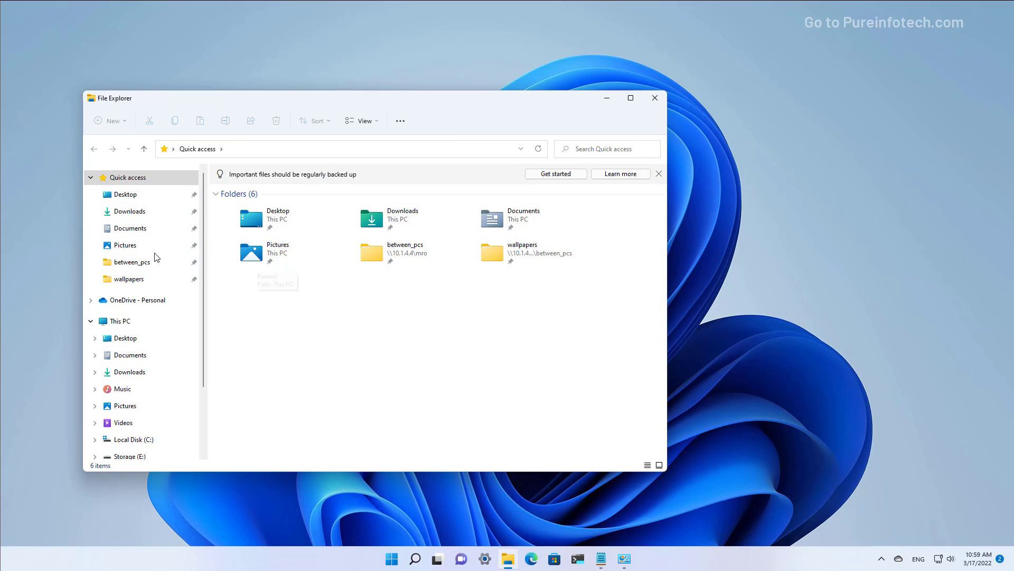
Step: Open Documents\OldPCFiles, enlarge the window to verify the 15 copied files, then minimize it
left_click(129, 212)
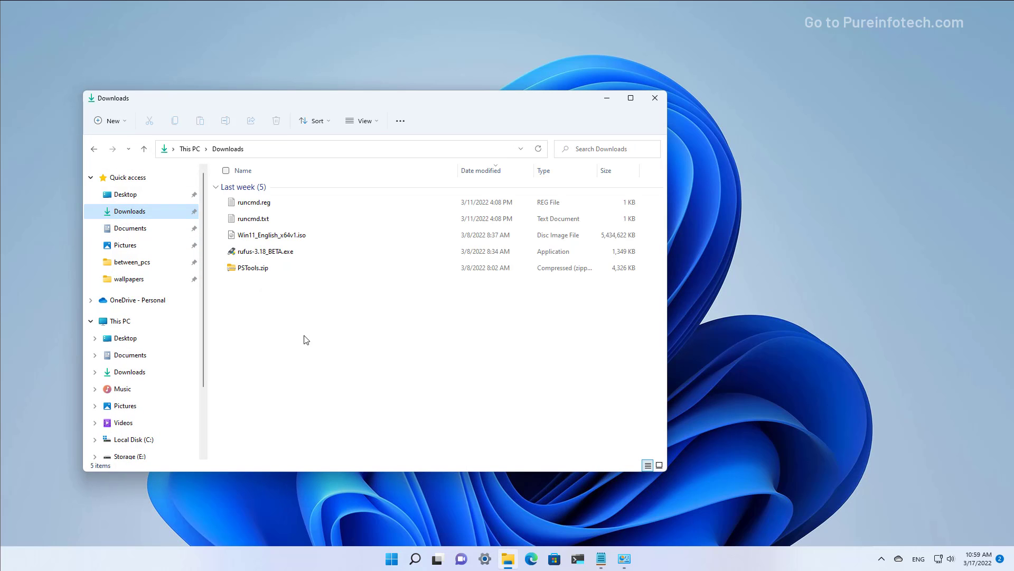
key("Down")
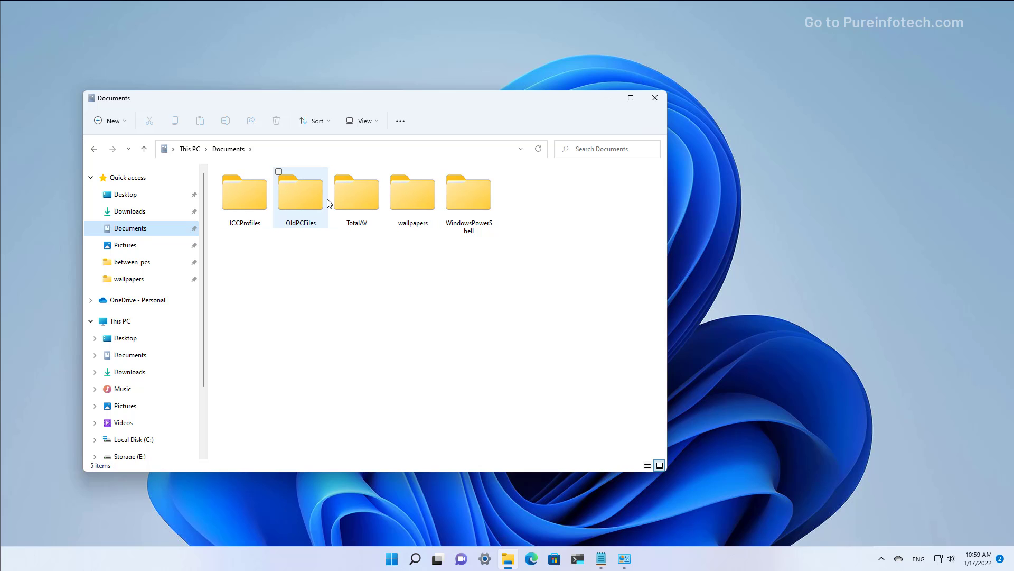
double_click(298, 204)
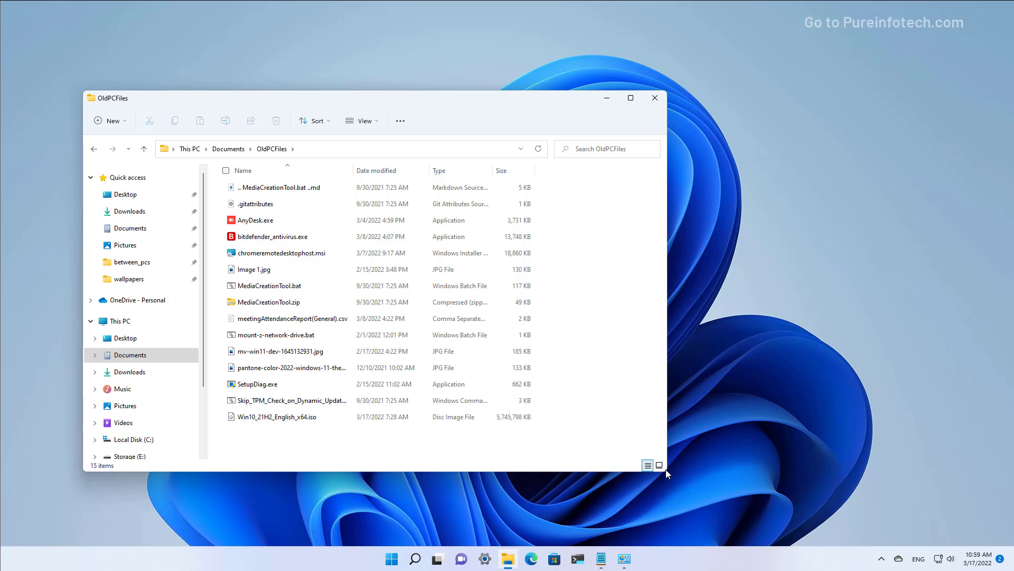
left_click_drag(666, 471, 769, 490)
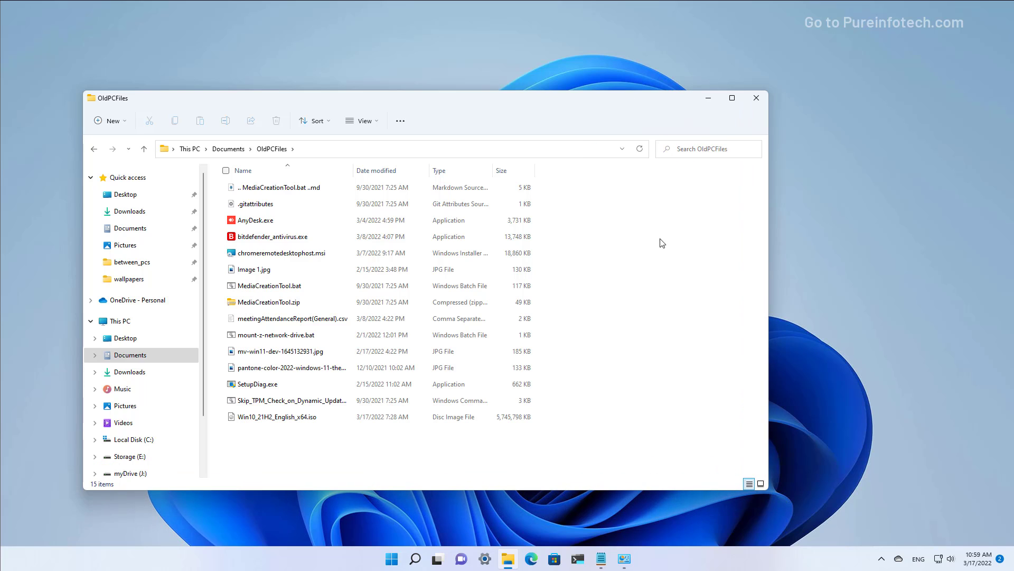
left_click(709, 98)
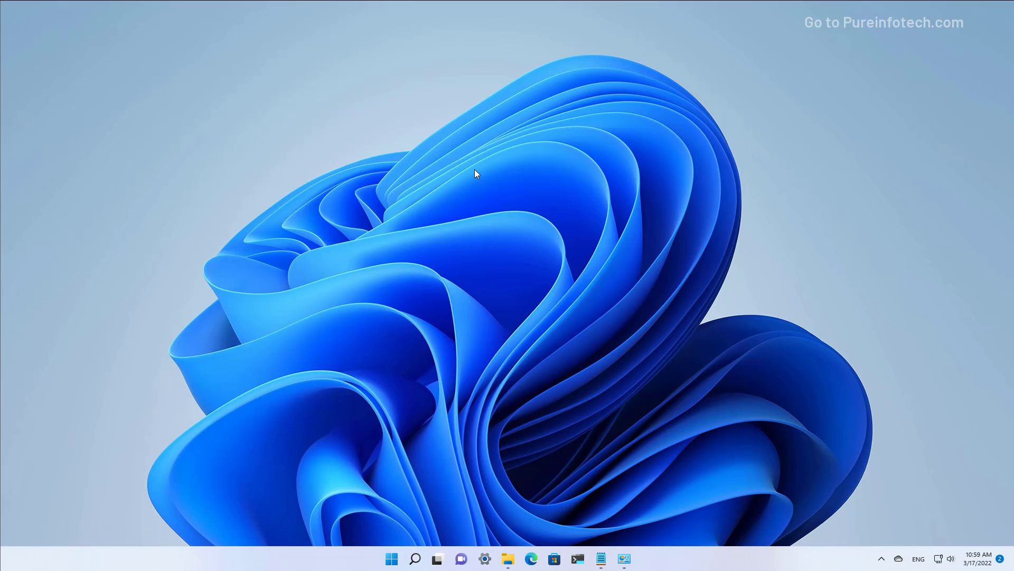